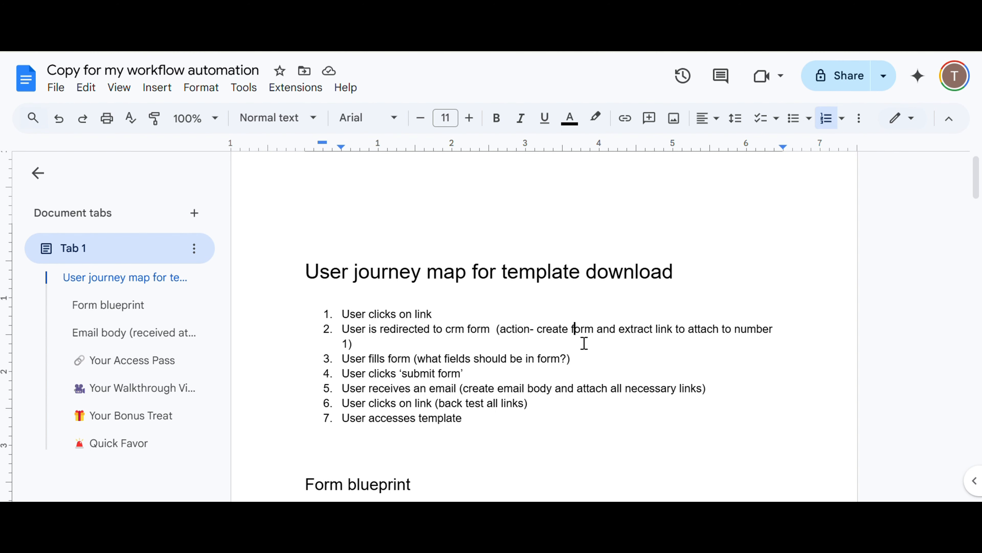
Insert a blank line after the "Hey Marketing Maverick" greeting in the Form blueprint section.
{"action": "scroll", "coordinate": [554, 452], "scroll_direction": "down", "scroll_amount": 5}
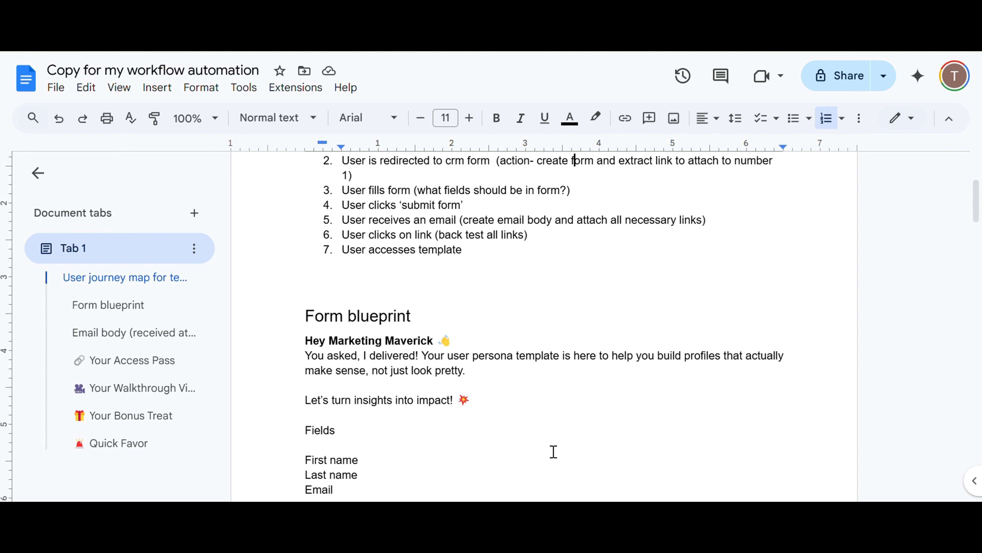
{"action": "left_click", "coordinate": [485, 345]}
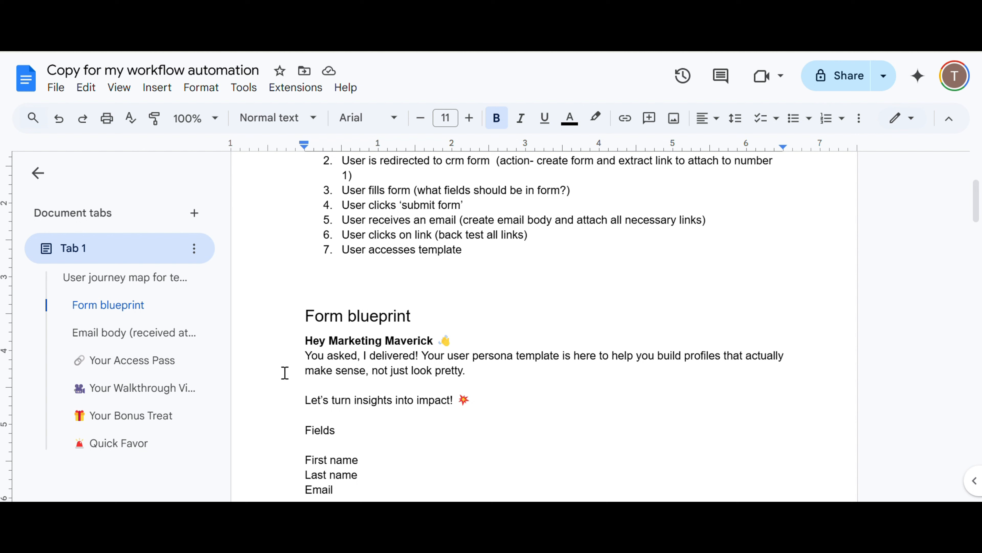
{"action": "left_click", "coordinate": [472, 346]}
{"action": "key", "text": "Return"}
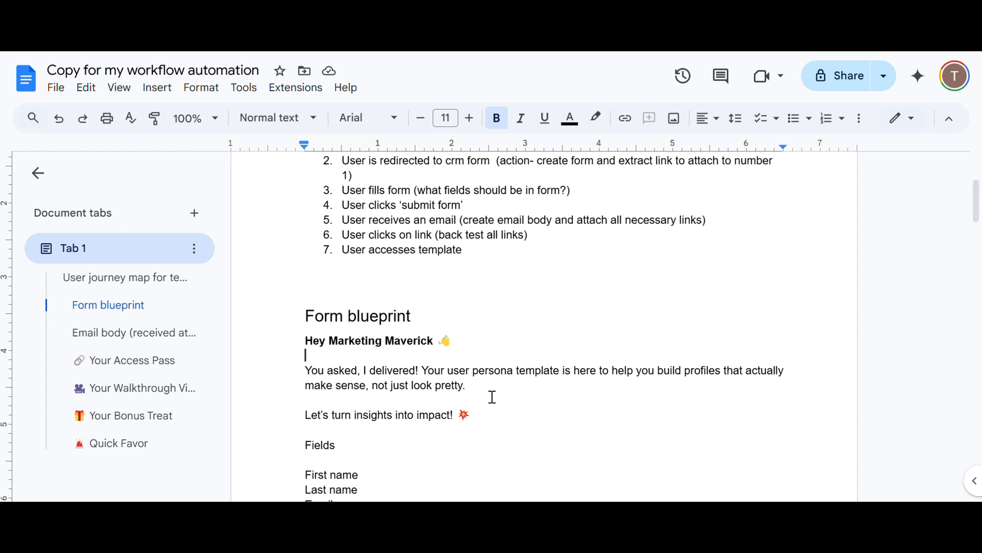
Make the "Fields" label in the Form blueprint section bold.
{"action": "triple_click", "coordinate": [326, 376]}
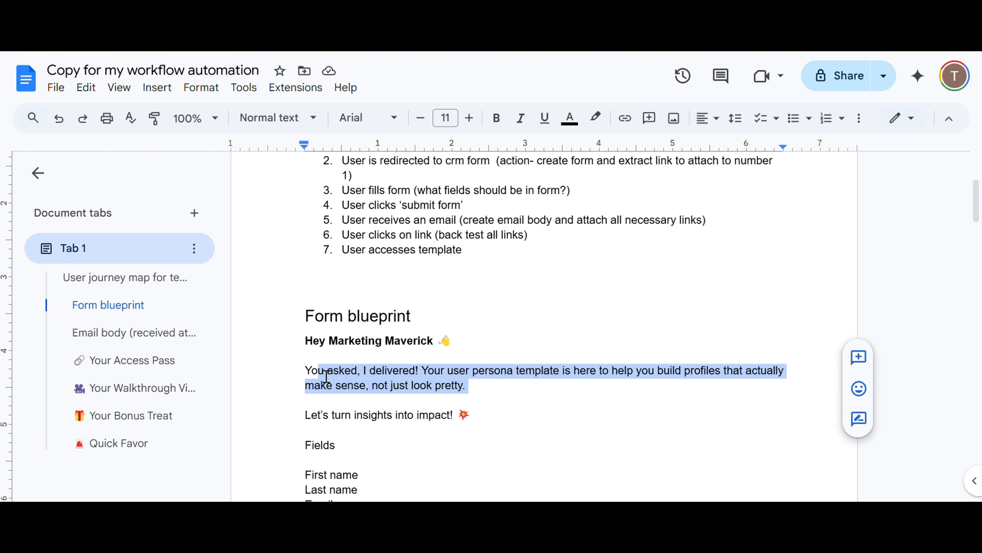
{"action": "left_click", "coordinate": [309, 376]}
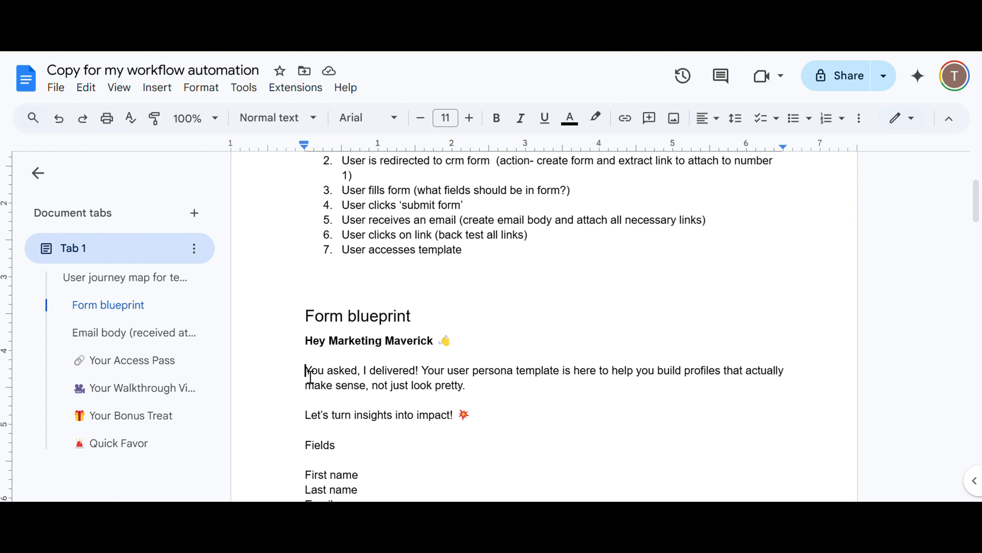
{"action": "scroll", "coordinate": [309, 376], "scroll_direction": "down", "scroll_amount": 1}
{"action": "scroll", "coordinate": [309, 376], "scroll_direction": "down", "scroll_amount": 1}
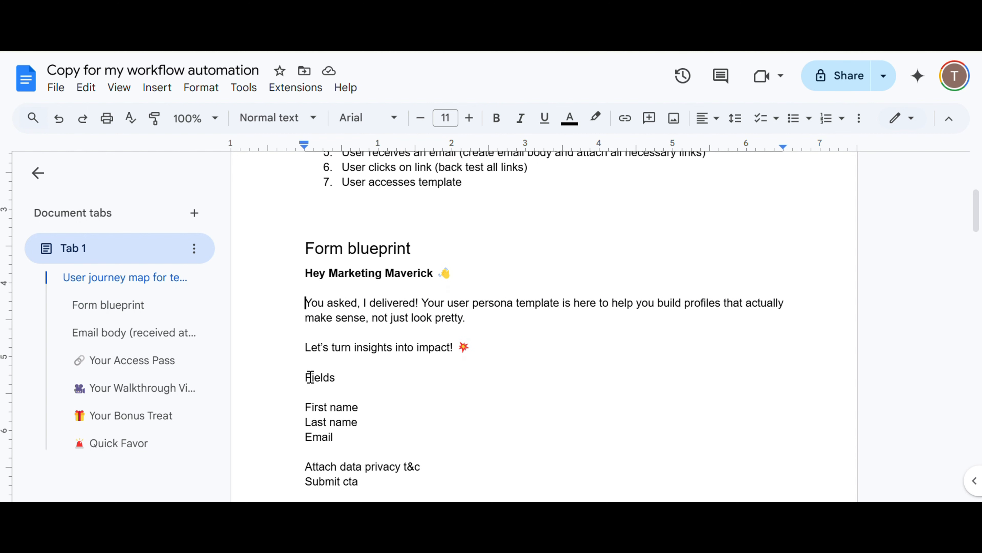
{"action": "left_click_drag", "start_coordinate": [336, 378], "coordinate": [305, 379]}
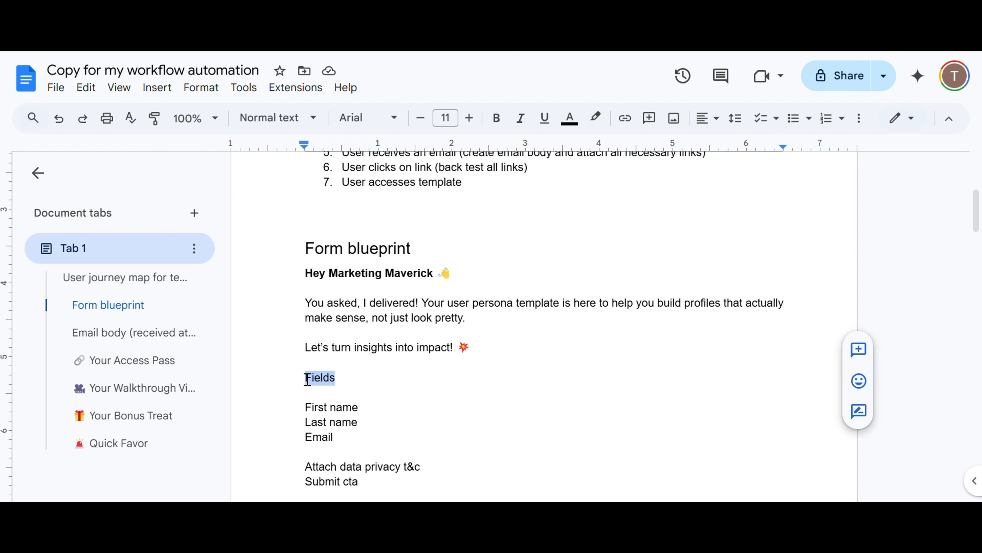
{"action": "left_click", "coordinate": [497, 118]}
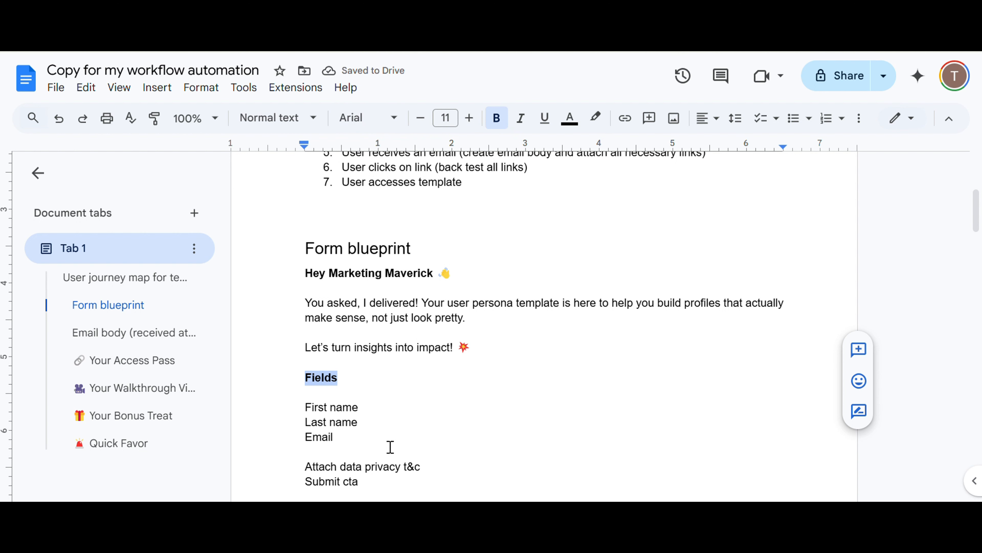
{"action": "scroll", "coordinate": [390, 447], "scroll_direction": "down", "scroll_amount": 2}
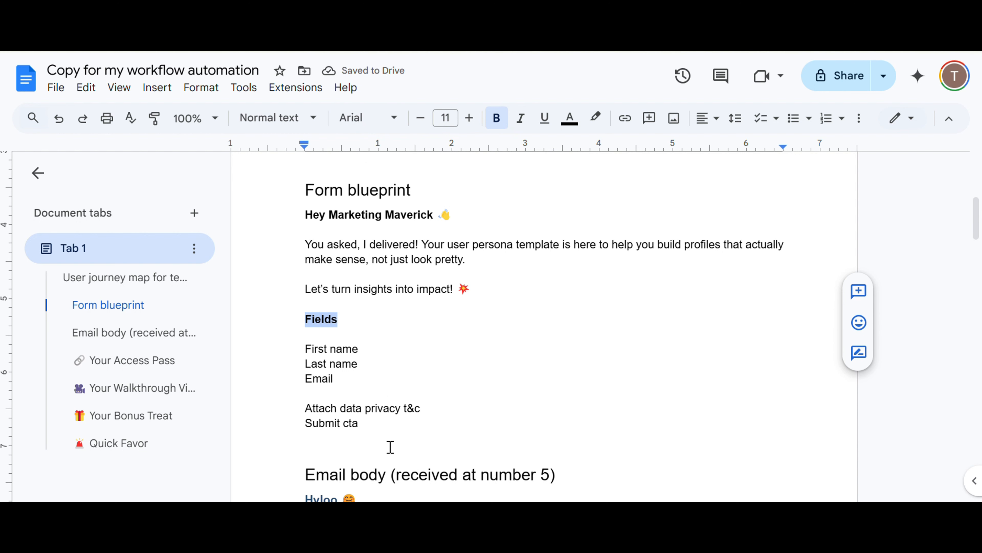
{"action": "left_click", "coordinate": [433, 417]}
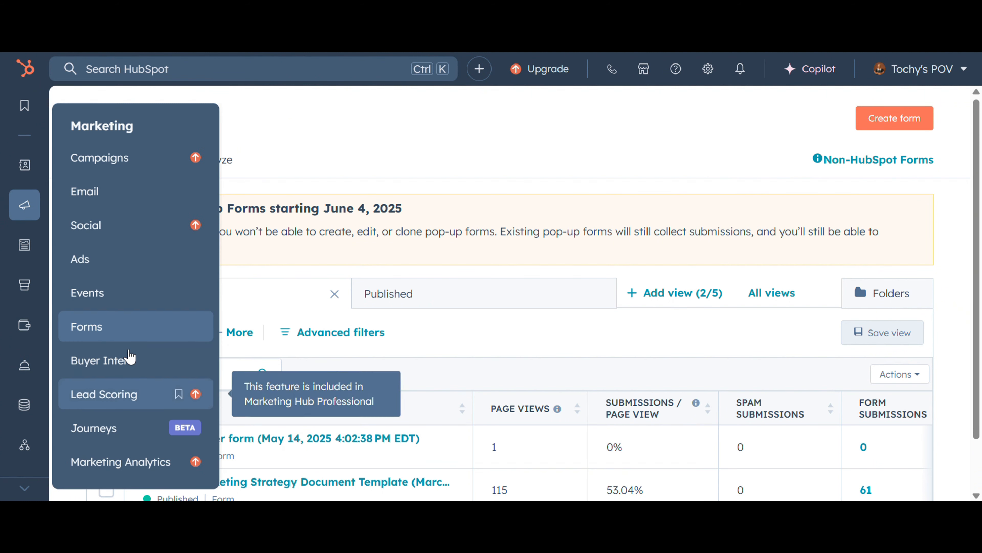
{"action": "scroll", "coordinate": [437, 382], "scroll_direction": "down", "scroll_amount": 2}
{"action": "scroll", "coordinate": [437, 381], "scroll_direction": "up", "scroll_amount": 2}
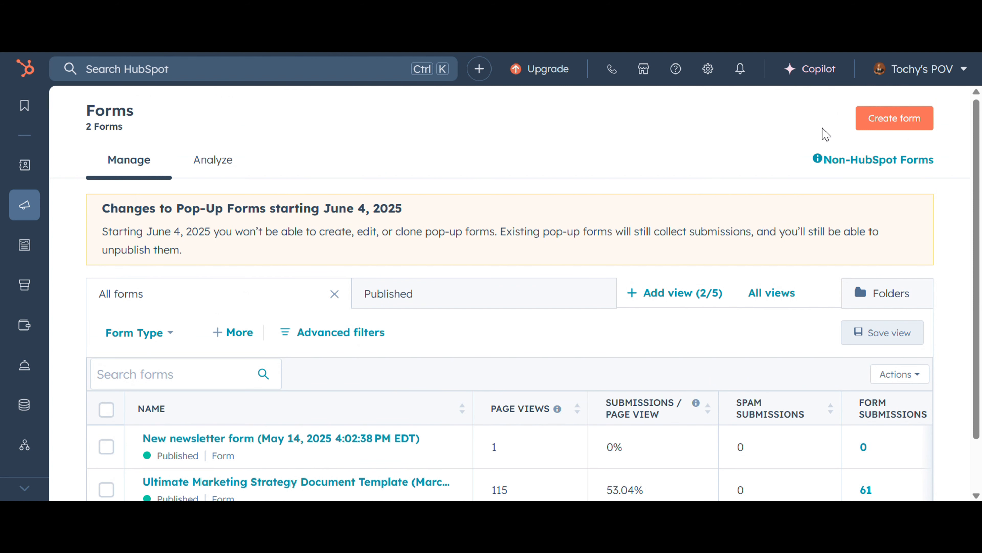
Create a new form with the Form Editor, starting from the blank template.
{"action": "left_click", "coordinate": [872, 124]}
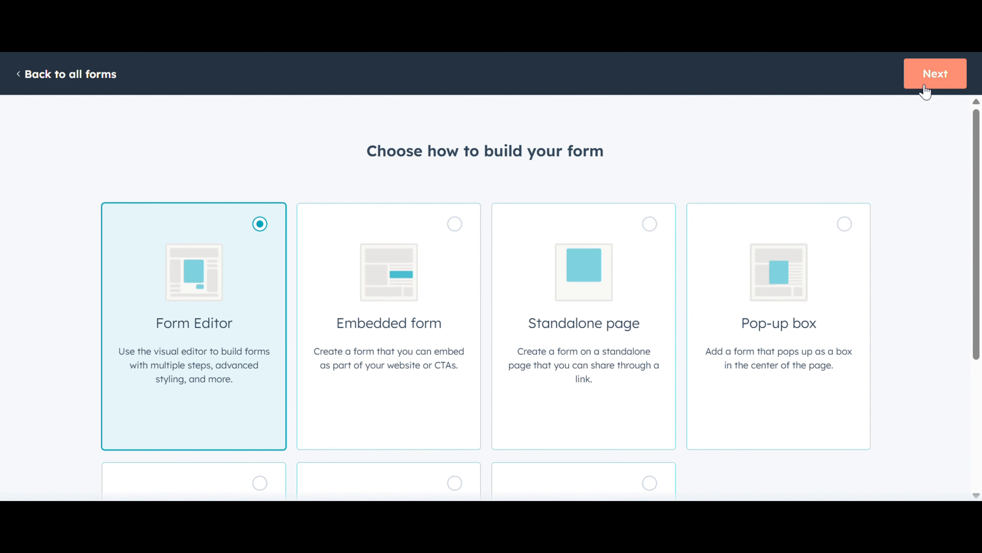
{"action": "left_click", "coordinate": [920, 85]}
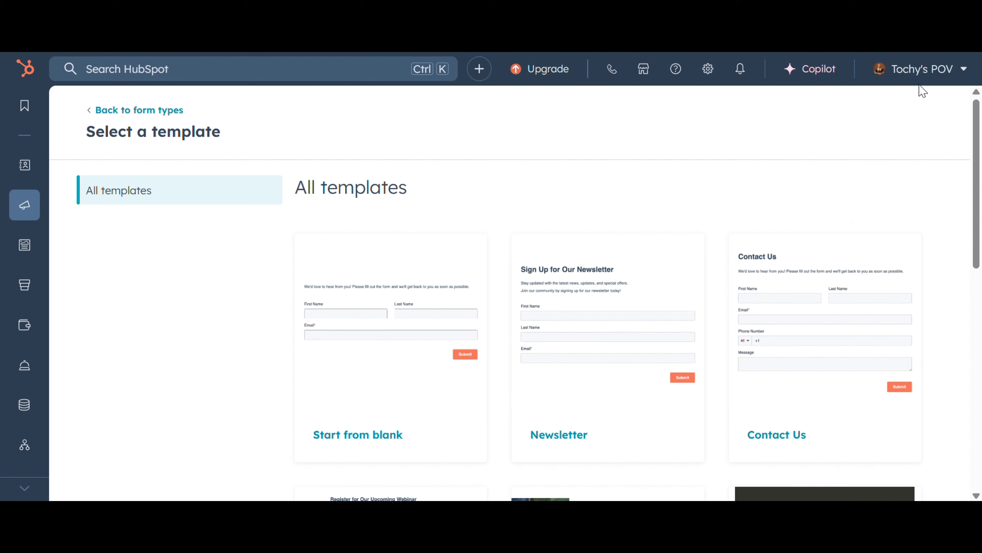
{"action": "mouse_move", "coordinate": [408, 265]}
{"action": "mouse_move", "coordinate": [518, 338]}
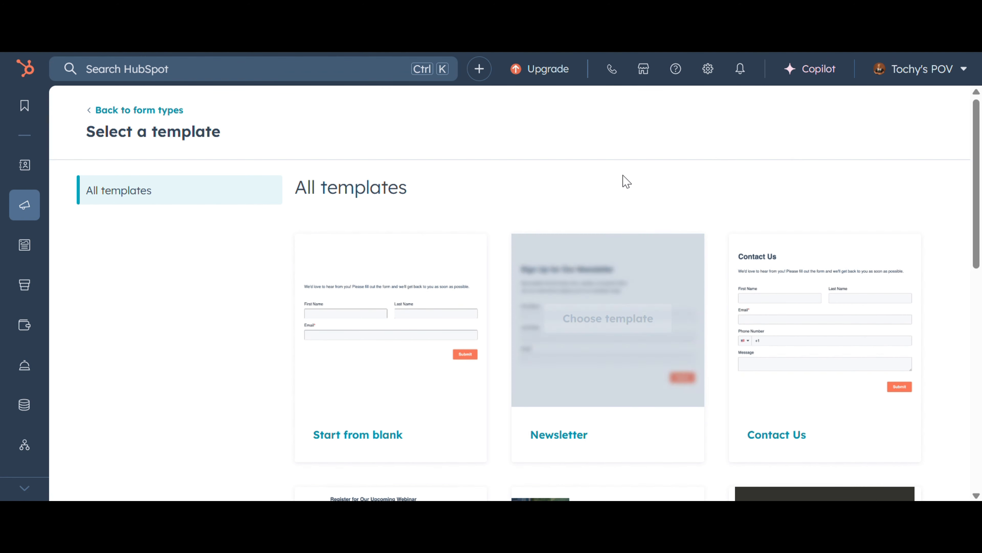
{"action": "mouse_move", "coordinate": [677, 256]}
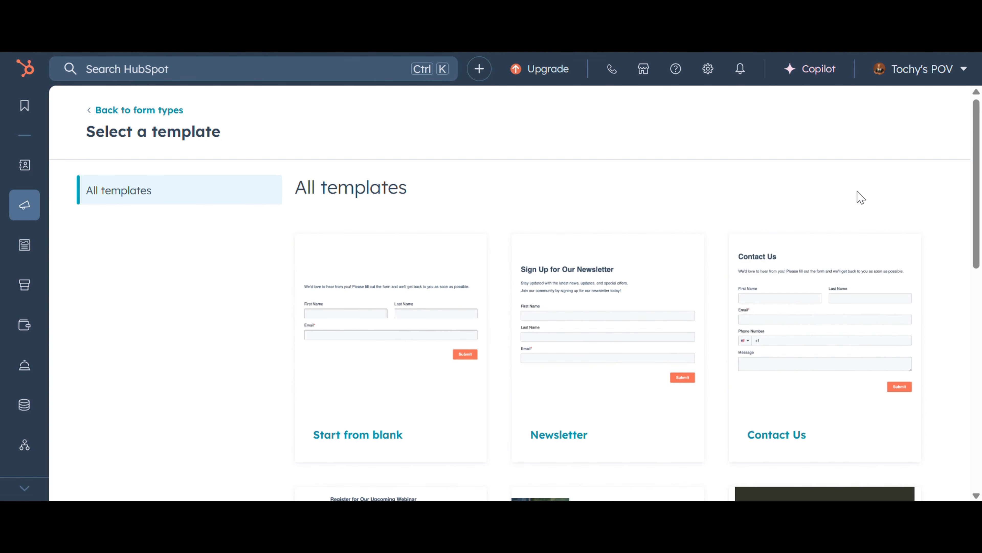
{"action": "scroll", "coordinate": [857, 197], "scroll_direction": "down", "scroll_amount": 3}
{"action": "scroll", "coordinate": [857, 199], "scroll_direction": "down", "scroll_amount": 6}
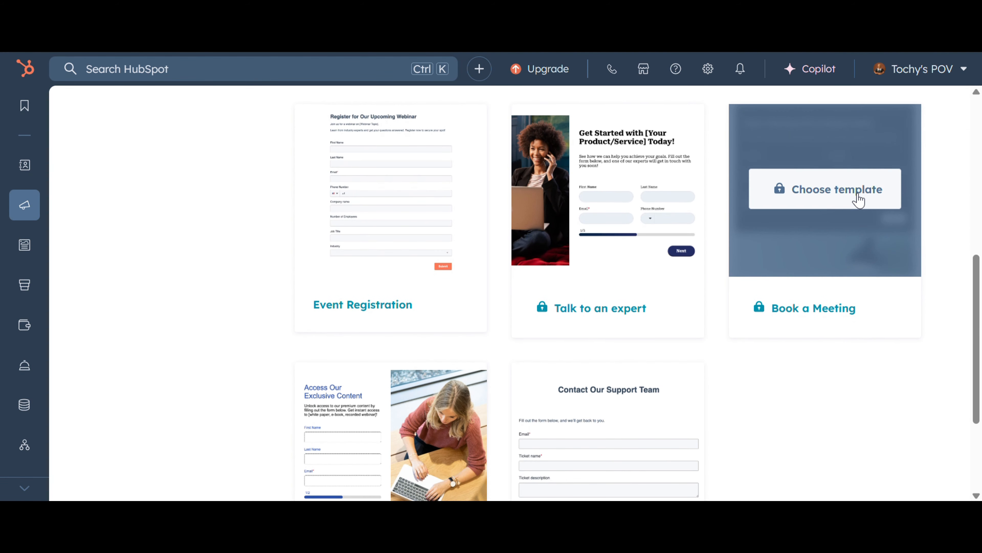
{"action": "scroll", "coordinate": [855, 198], "scroll_direction": "down", "scroll_amount": 3}
{"action": "scroll", "coordinate": [854, 198], "scroll_direction": "up", "scroll_amount": 12}
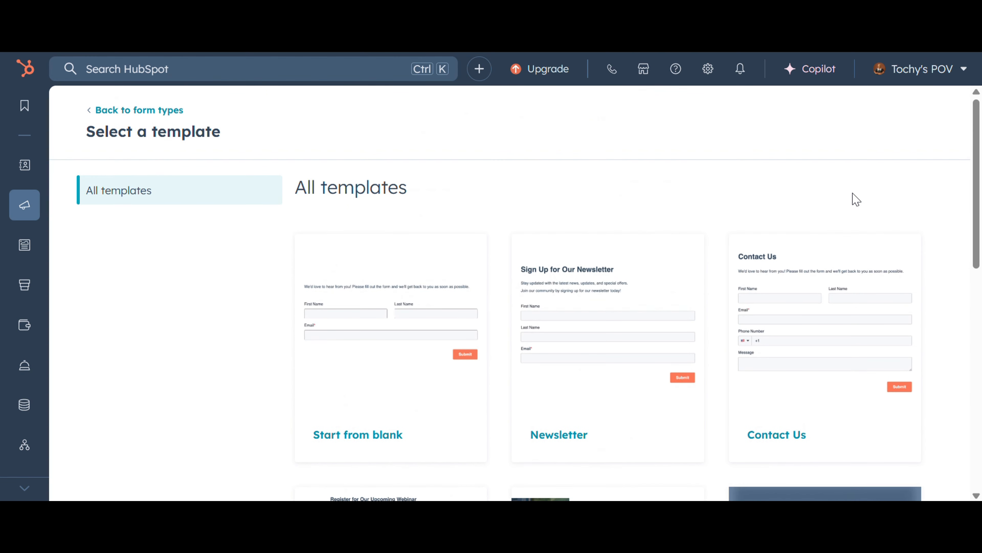
{"action": "left_click", "coordinate": [396, 323]}
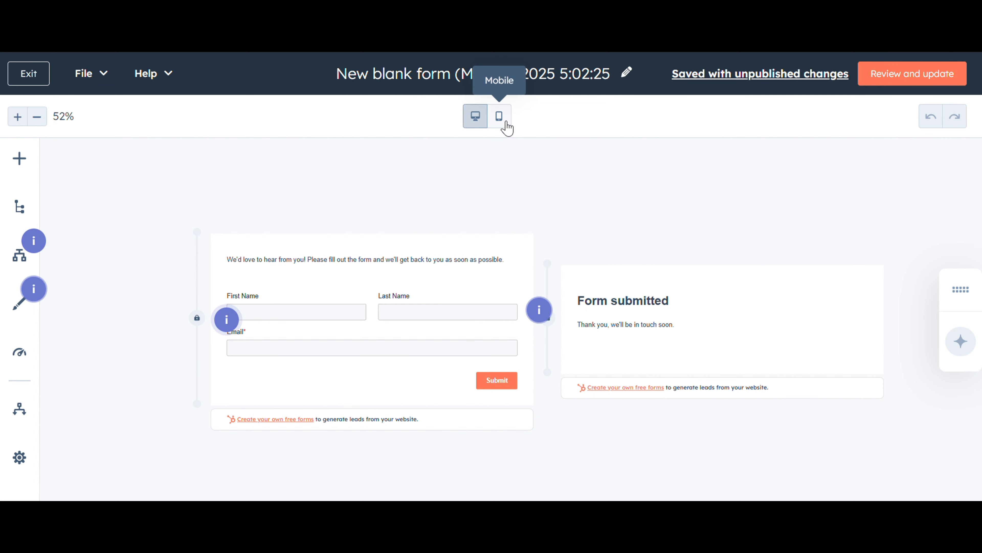
Preview the form in mobile view and switch back to desktop view.
{"action": "left_click", "coordinate": [499, 116]}
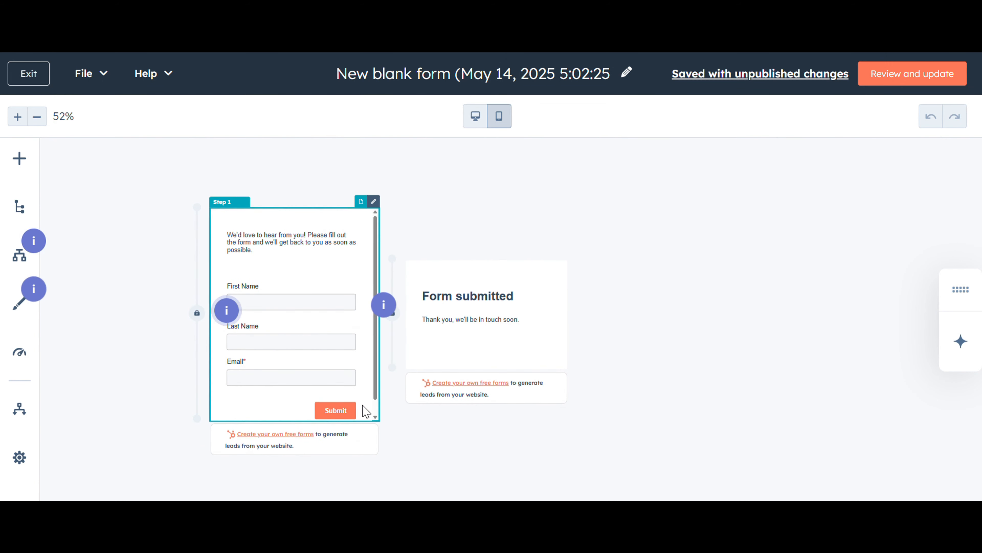
{"action": "left_click", "coordinate": [483, 121]}
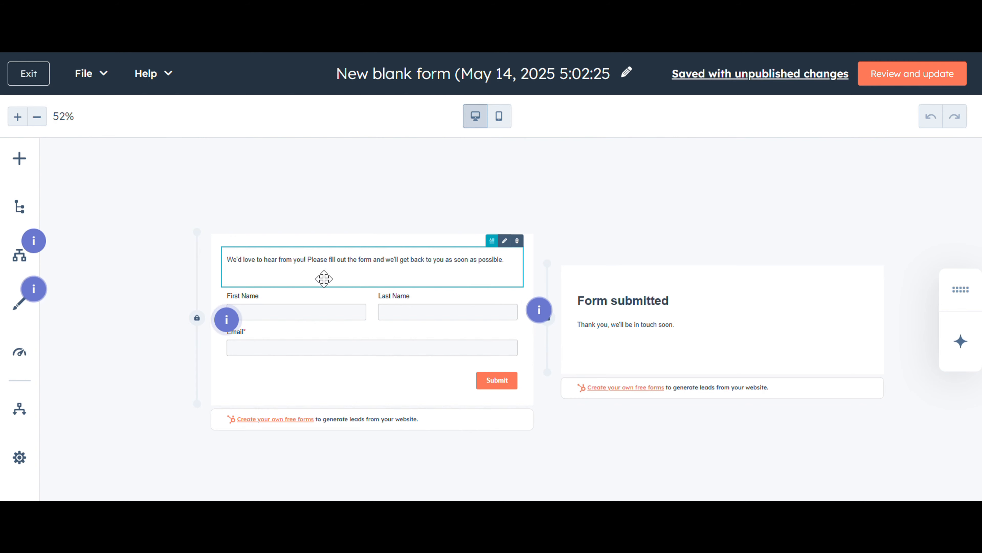
Replace the form's intro paragraph with the greeting and intro text copied from the Form blueprint section of the doc.
{"action": "left_click", "coordinate": [515, 272]}
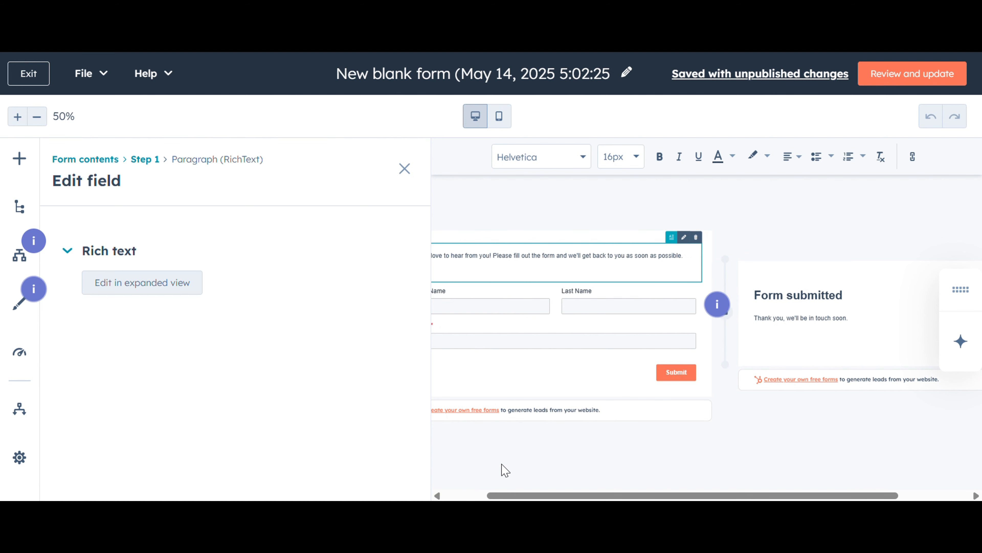
{"action": "left_click", "coordinate": [751, 265]}
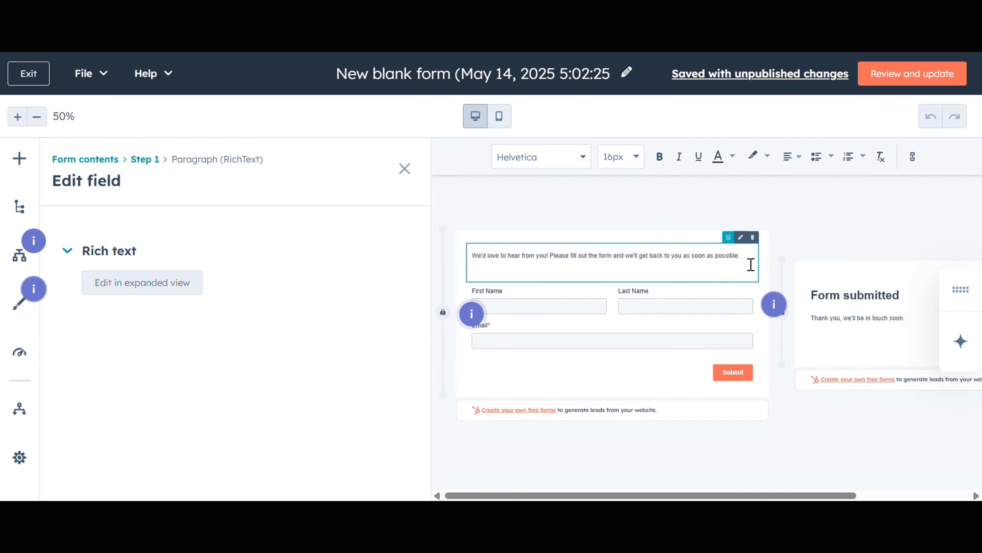
{"action": "left_click_drag", "start_coordinate": [738, 266], "coordinate": [471, 264]}
{"action": "key", "text": "ctrl+Tab"}
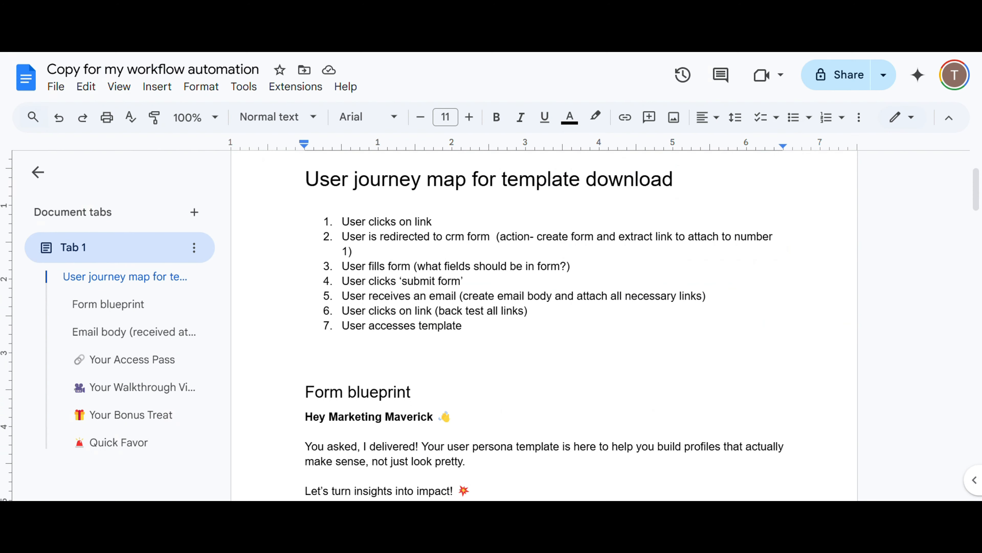
{"action": "scroll", "coordinate": [421, 378], "scroll_direction": "down", "scroll_amount": 3}
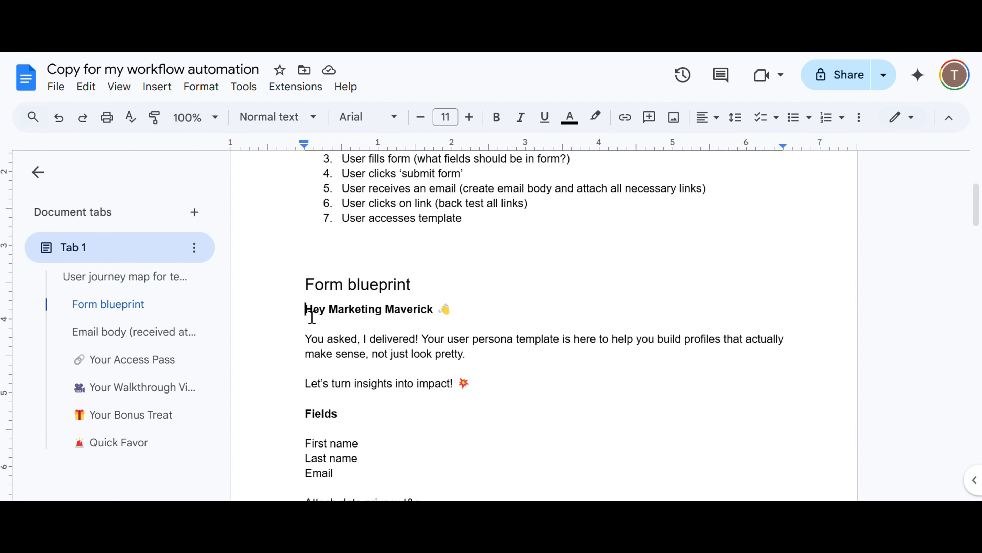
{"action": "left_click_drag", "start_coordinate": [312, 316], "coordinate": [517, 389]}
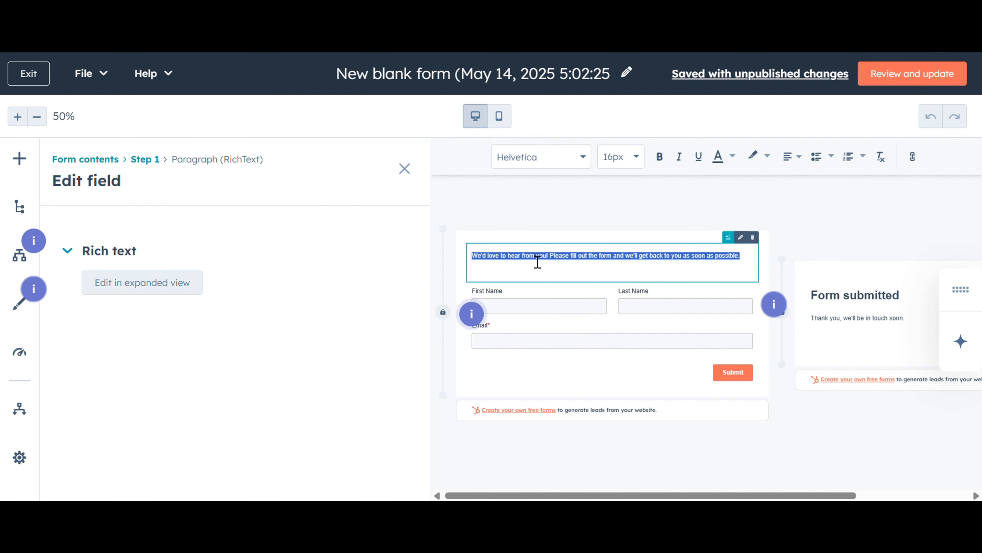
{"action": "type", "text": "Hey Marketing Maverick 👋  You asked, I delivered! Your user persona template is here to help you build profiles that actually make sense, not just look pretty.  Let's turn insights into impact! 💥"}
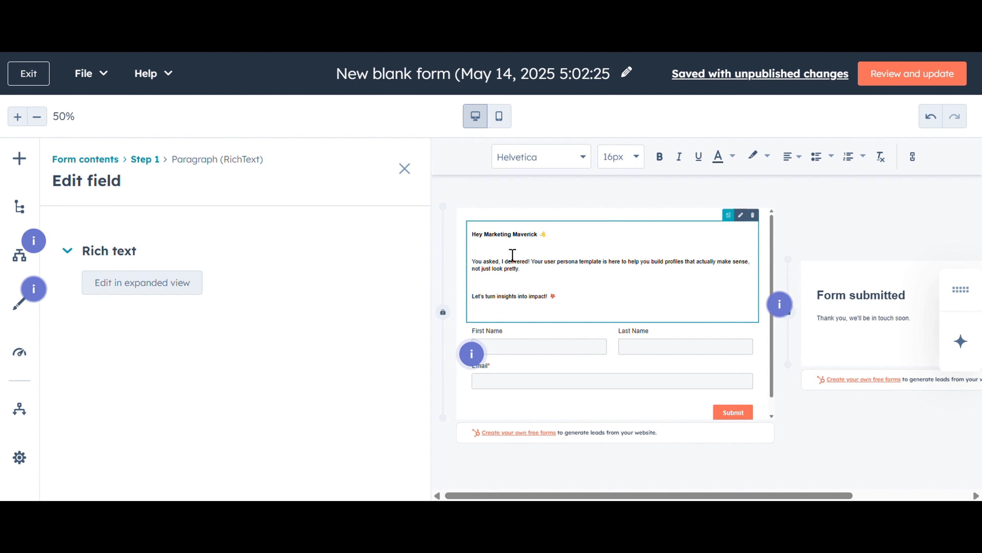
Remove the extra blank lines between the pasted paragraphs in the form's intro text.
{"action": "left_click", "coordinate": [512, 255]}
{"action": "key", "text": "BackSpace"}
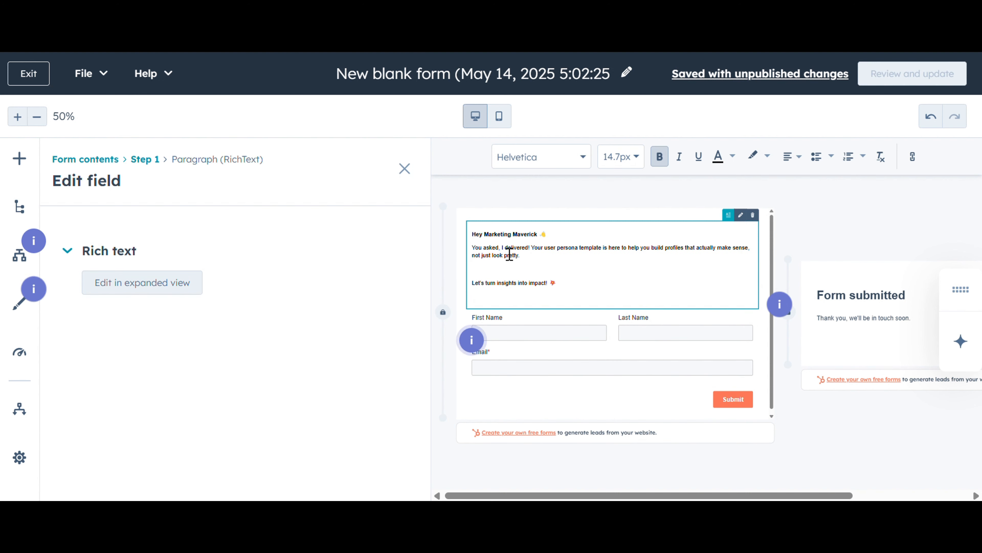
{"action": "left_click", "coordinate": [490, 280]}
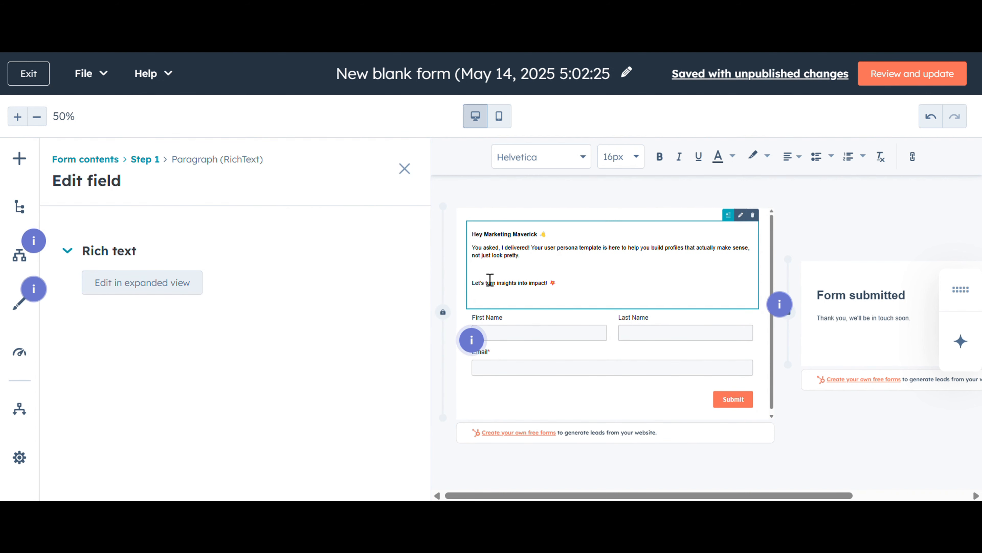
{"action": "key", "text": "BackSpace"}
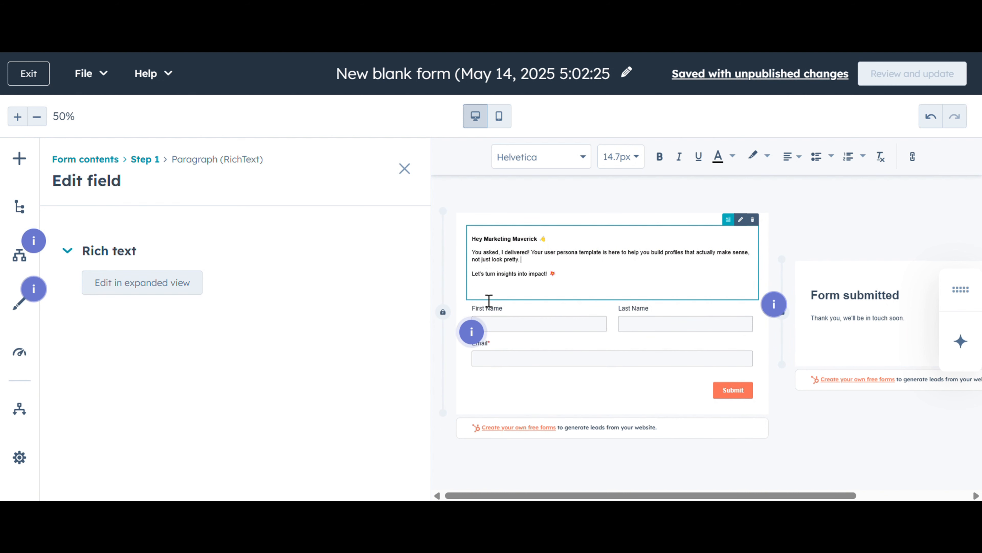
{"action": "left_click", "coordinate": [481, 296]}
{"action": "key", "text": "BackSpace"}
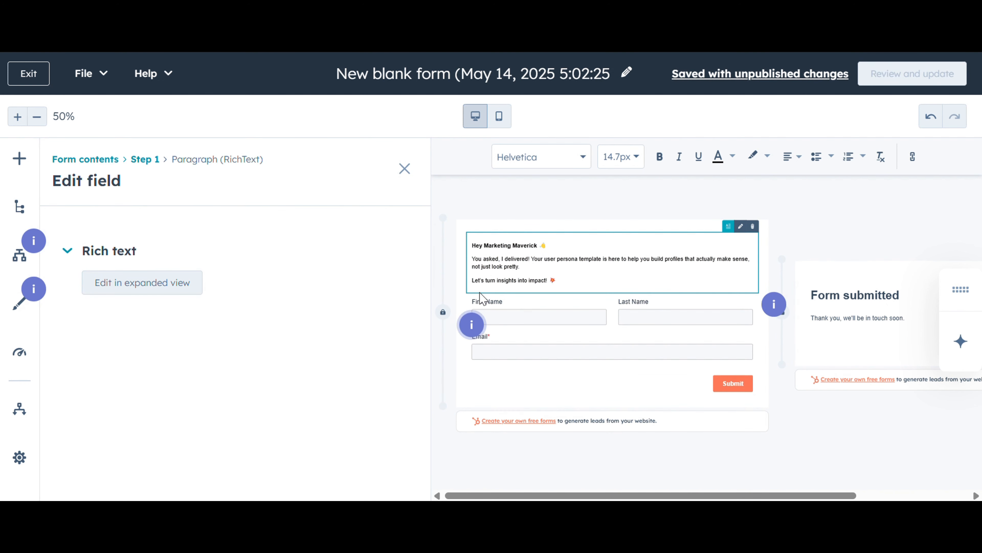
{"action": "left_click", "coordinate": [546, 281]}
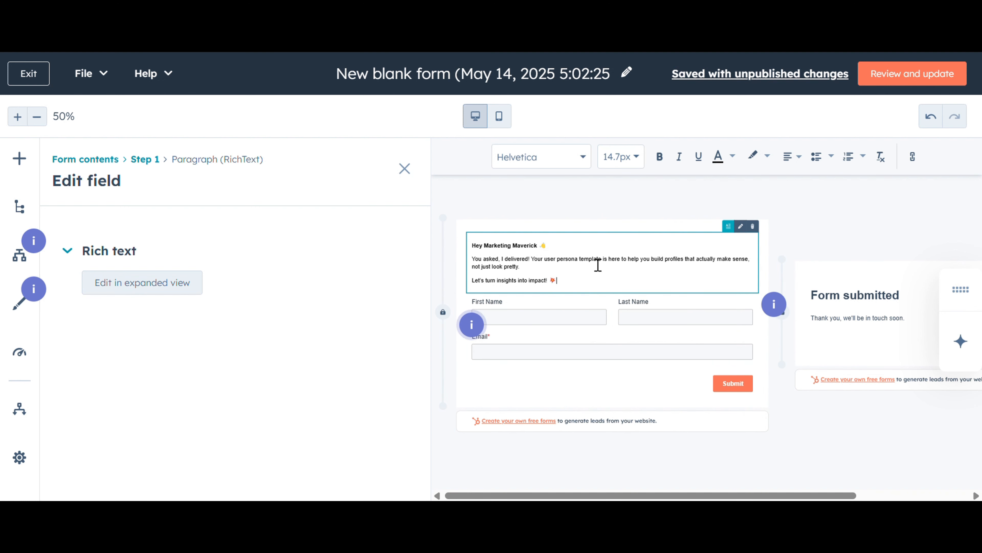
Examine the form step's options and form style settings.
{"action": "left_click", "coordinate": [520, 391]}
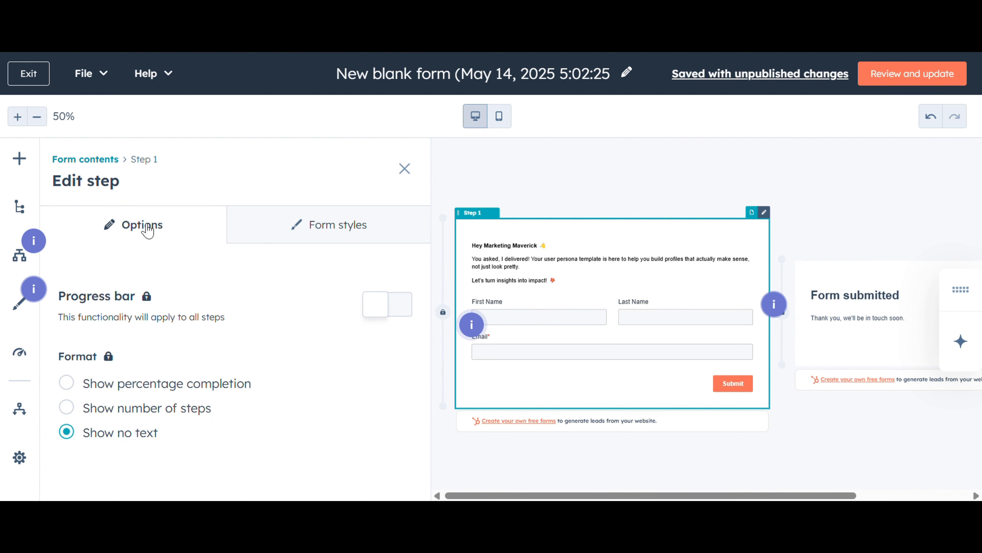
{"action": "left_click", "coordinate": [277, 237]}
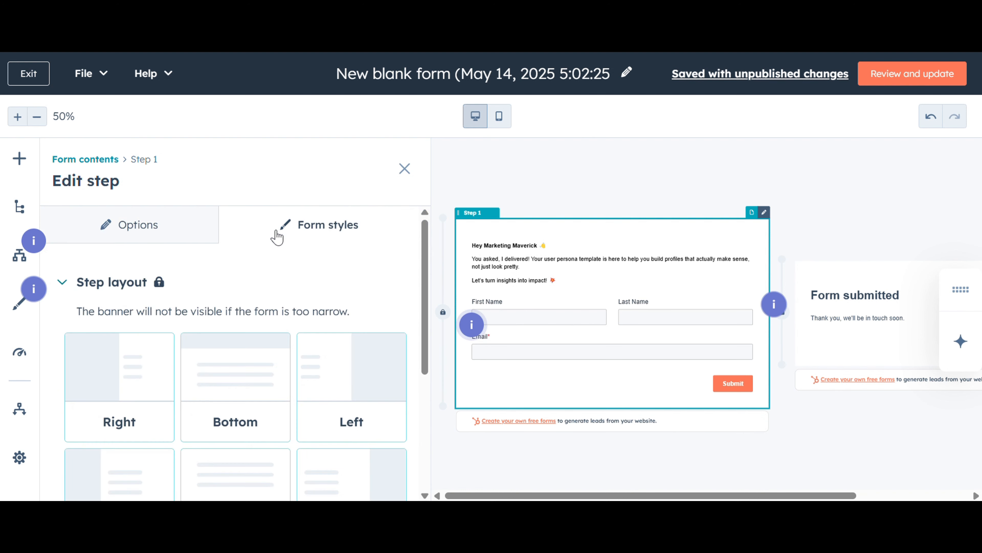
{"action": "scroll", "coordinate": [272, 322], "scroll_direction": "down", "scroll_amount": 4}
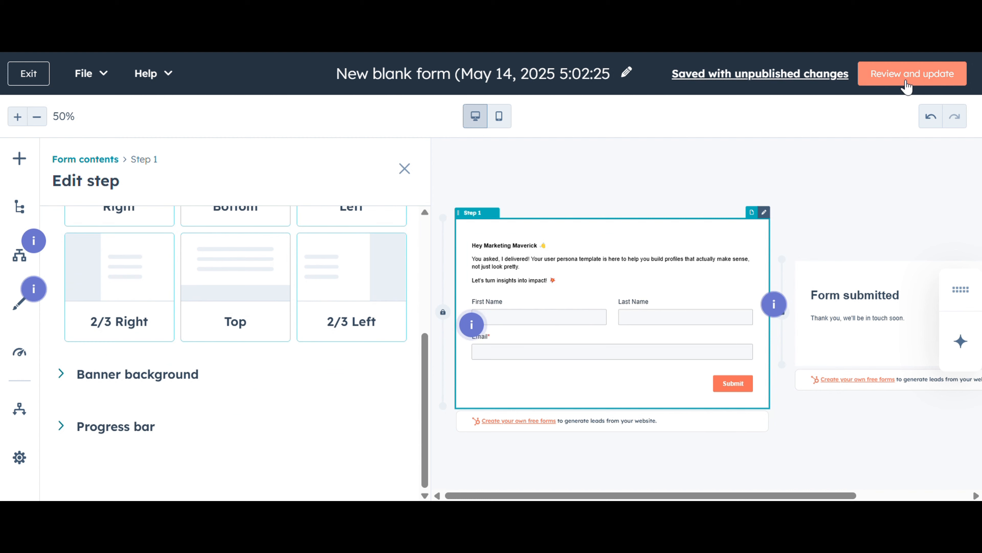
Review the form's warnings and add a Data Privacy field to the form step.
{"action": "left_click", "coordinate": [909, 77]}
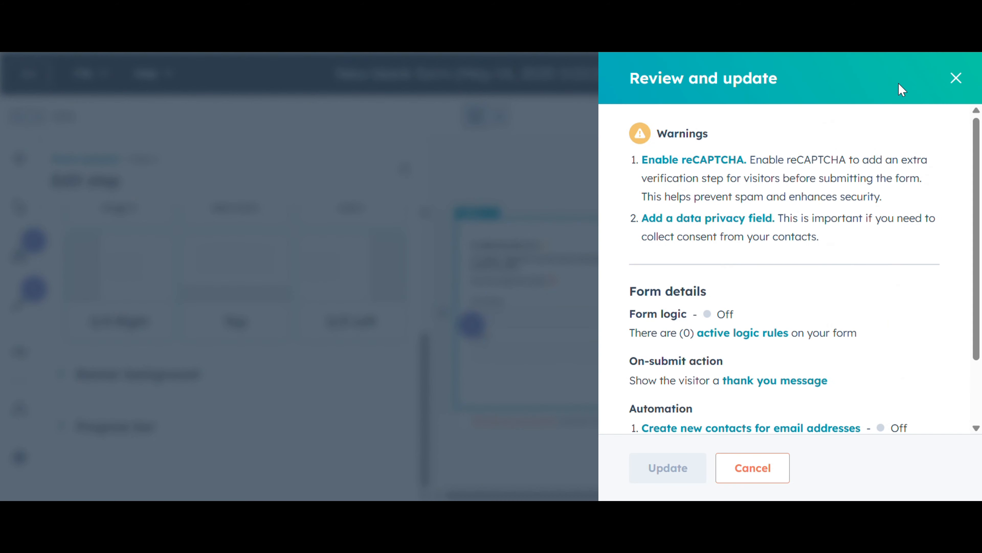
{"action": "left_click", "coordinate": [956, 78]}
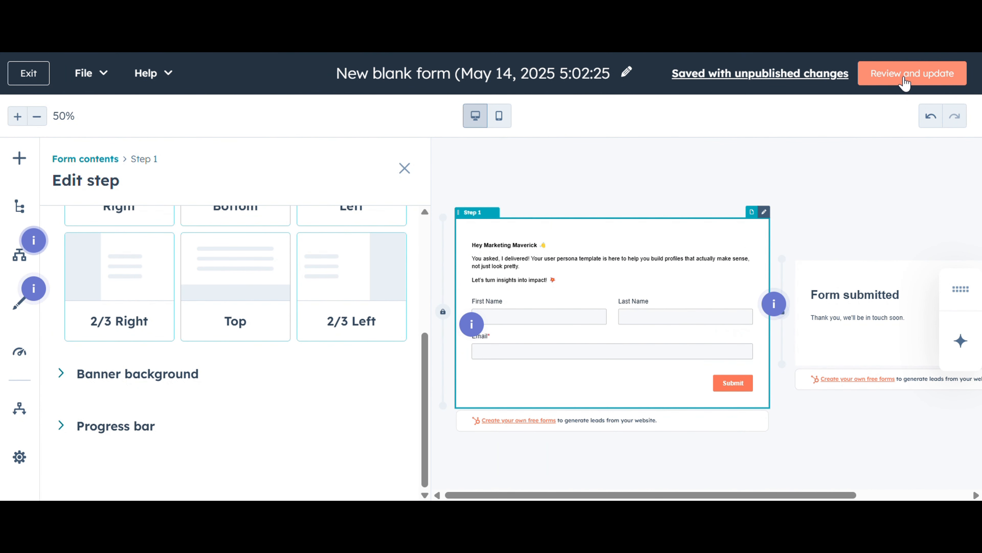
{"action": "left_click", "coordinate": [922, 82]}
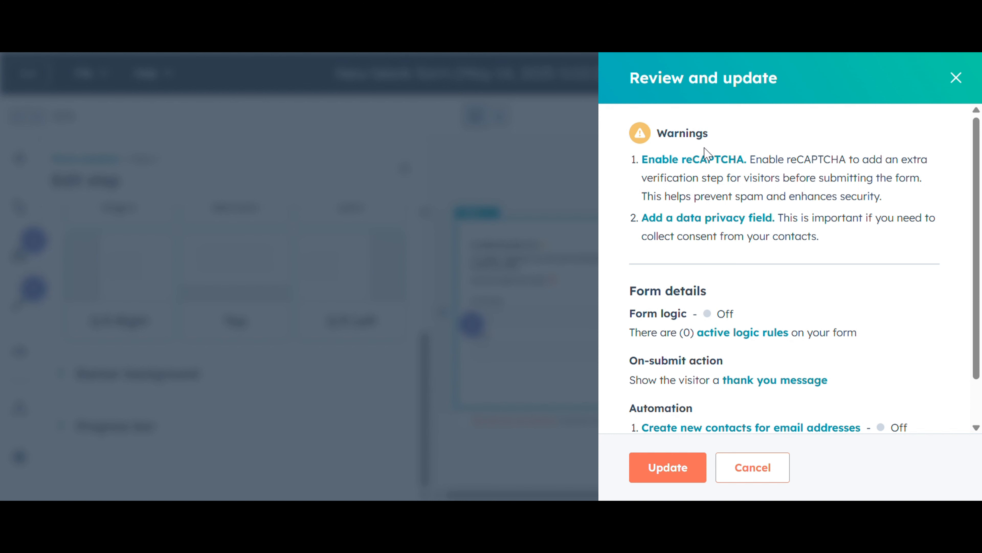
{"action": "left_click", "coordinate": [689, 224]}
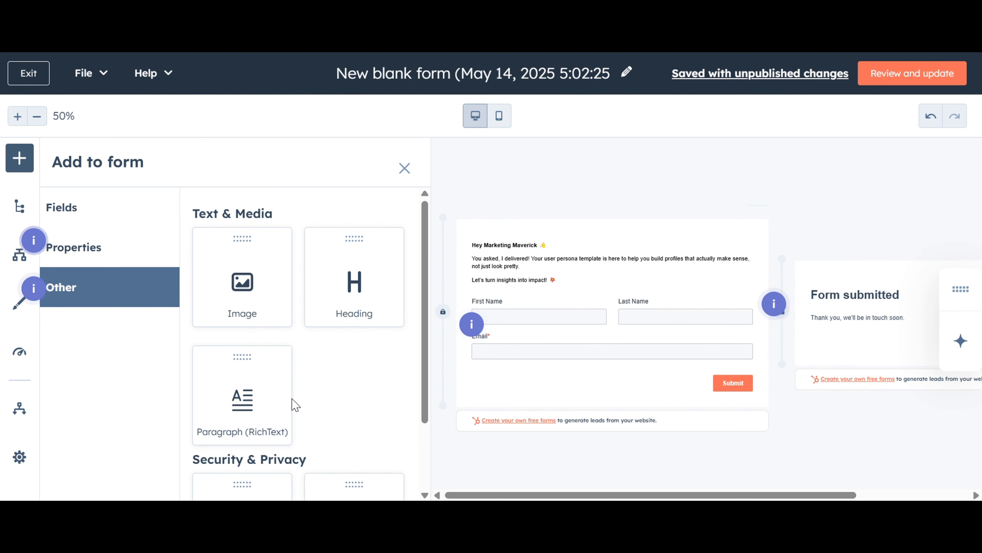
{"action": "scroll", "coordinate": [322, 357], "scroll_direction": "down", "scroll_amount": 2}
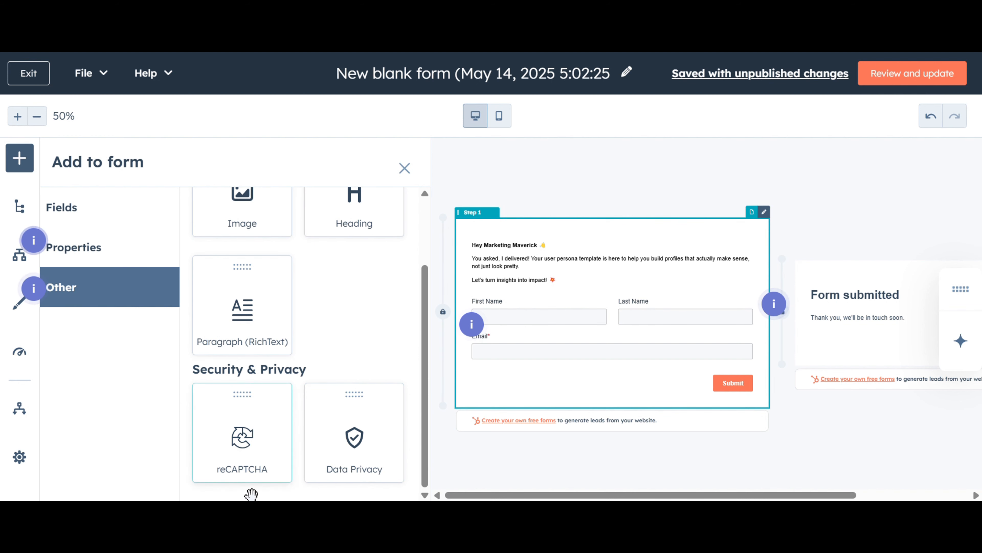
{"action": "left_click", "coordinate": [365, 472]}
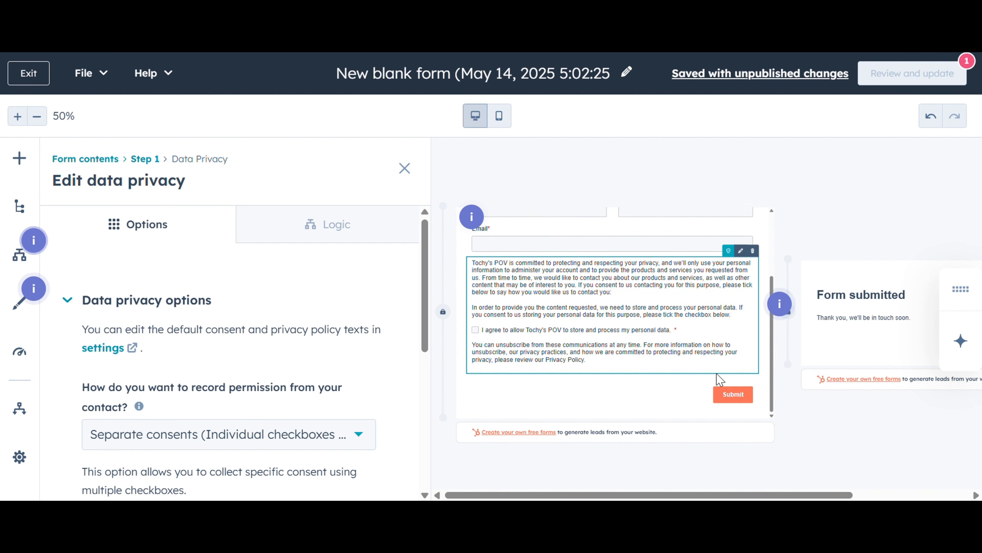
Replace the thank-you message text with the acknowledgement copy pasted from the doc.
{"action": "left_click", "coordinate": [727, 393]}
{"action": "scroll", "coordinate": [868, 443], "scroll_direction": "right", "scroll_amount": 3}
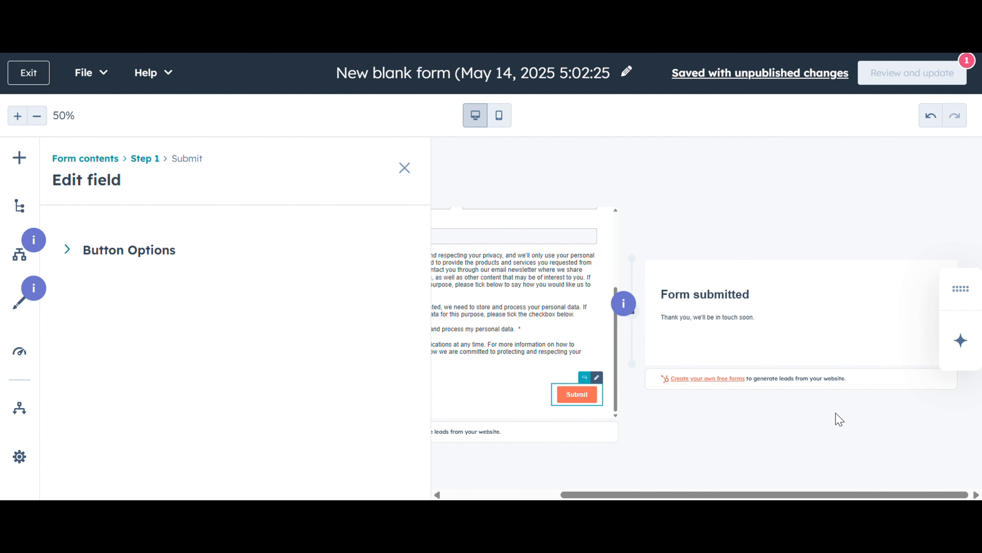
{"action": "left_click", "coordinate": [768, 327]}
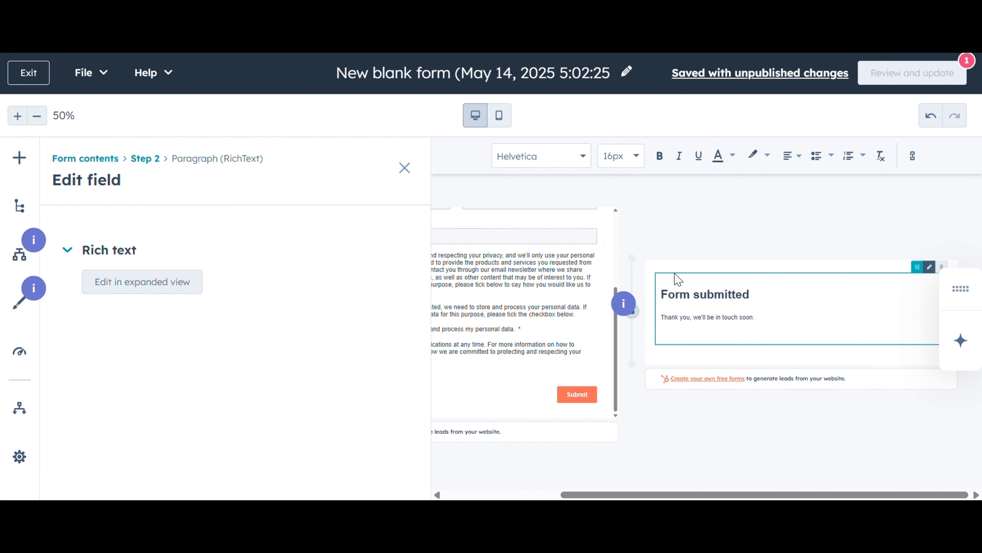
{"action": "left_click", "coordinate": [776, 299]}
{"action": "key", "text": "BackSpace"}
{"action": "type", "text": "Thank you for filling out the form. Kindly go to your inbox, your template must have arrived! If you don't see the template there, don't fret, check for it in your spam or promotions folder, it's probably playing peek-a-boo! If it's there, kindly move it to your inbox so you do not miss any updates from me. Toodles!!!"}
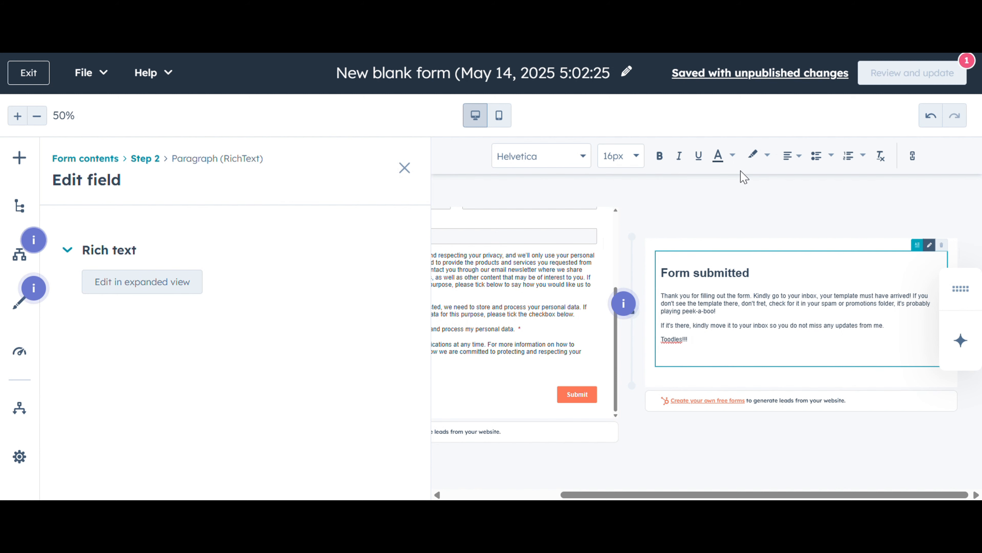
Preview the form and thank-you message in mobile view.
{"action": "left_click", "coordinate": [567, 183]}
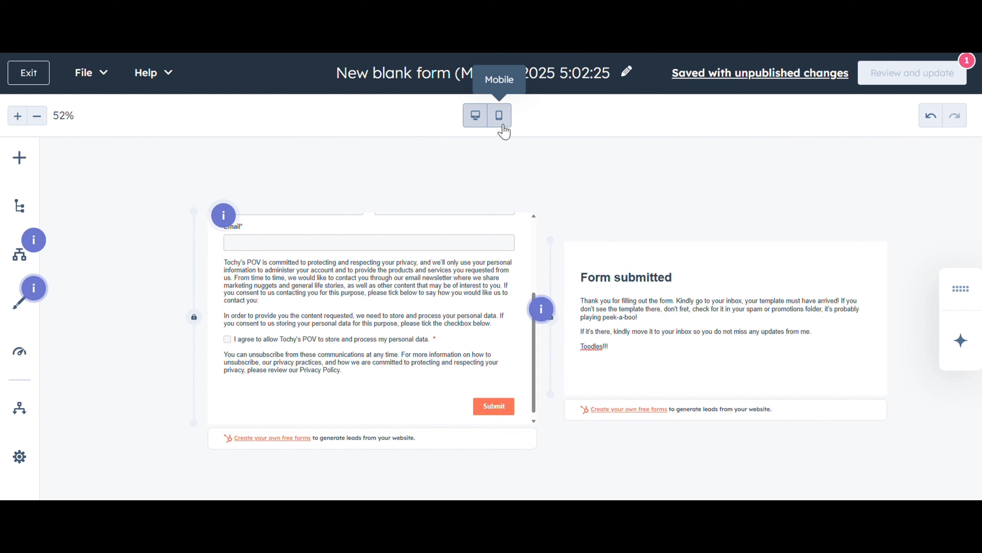
{"action": "left_click", "coordinate": [500, 116]}
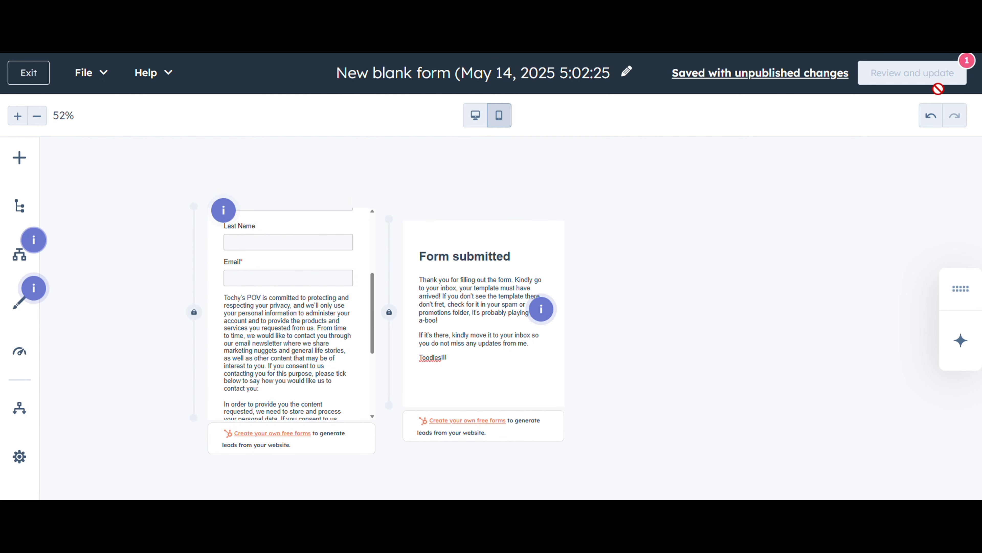
{"action": "mouse_move", "coordinate": [909, 89]}
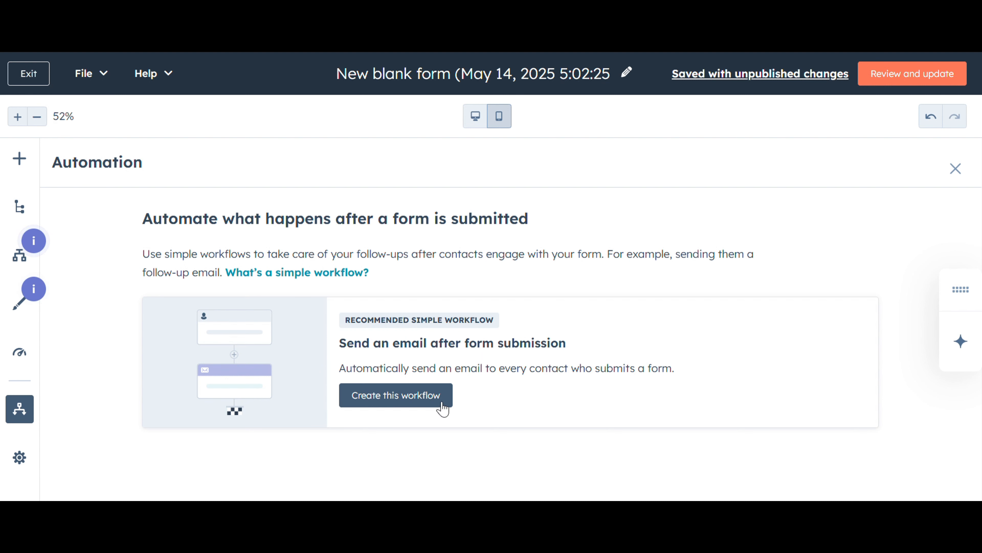
Create the recommended follow-up email workflow and rename the form to User persona template.
{"action": "left_click", "coordinate": [372, 402]}
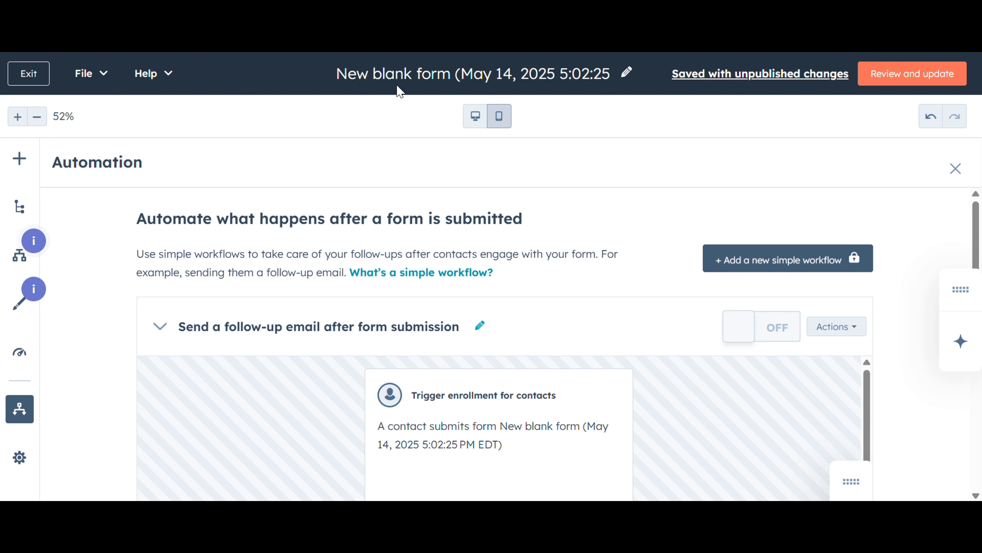
{"action": "left_click", "coordinate": [461, 85]}
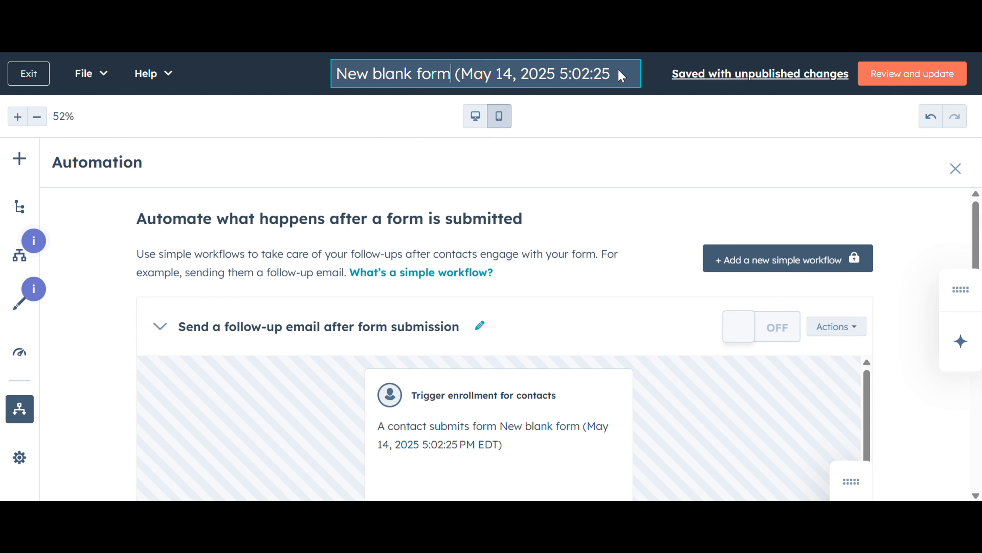
{"action": "left_click", "coordinate": [617, 77]}
{"action": "key", "text": "BackSpace"}
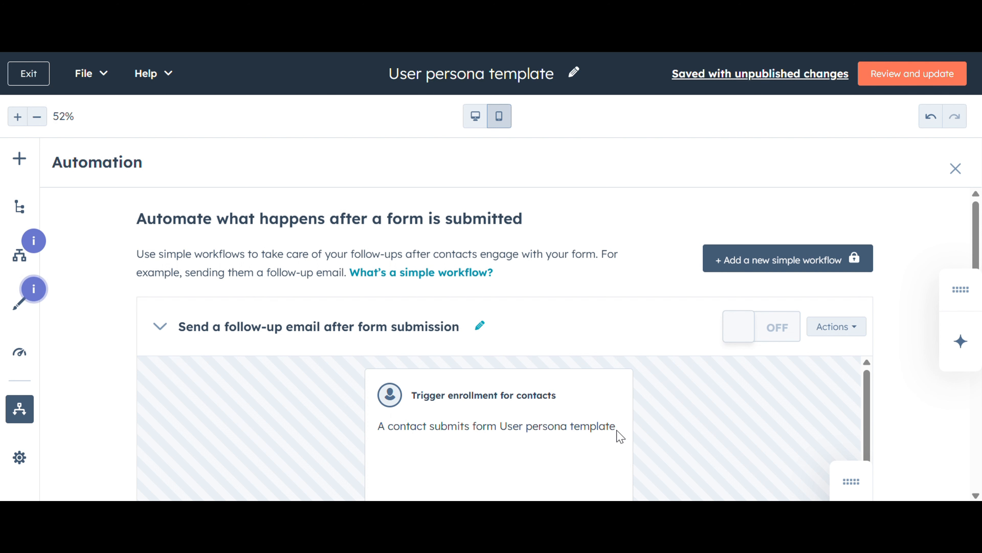
Open the workflow's Send email action for editing.
{"action": "scroll", "coordinate": [639, 434], "scroll_direction": "down", "scroll_amount": 5}
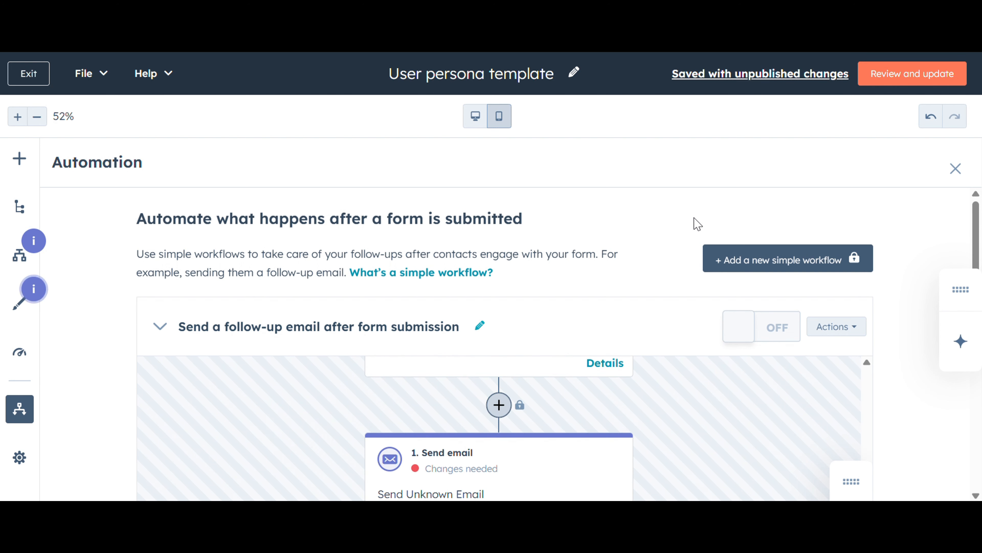
{"action": "scroll", "coordinate": [695, 222], "scroll_direction": "down", "scroll_amount": 5}
{"action": "scroll", "coordinate": [696, 223], "scroll_direction": "down", "scroll_amount": 1}
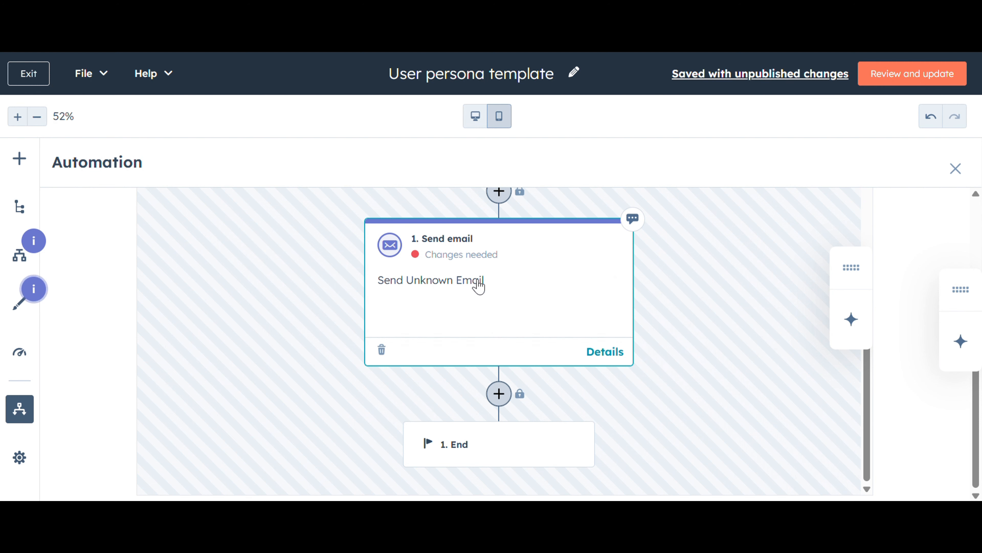
{"action": "left_click", "coordinate": [479, 285]}
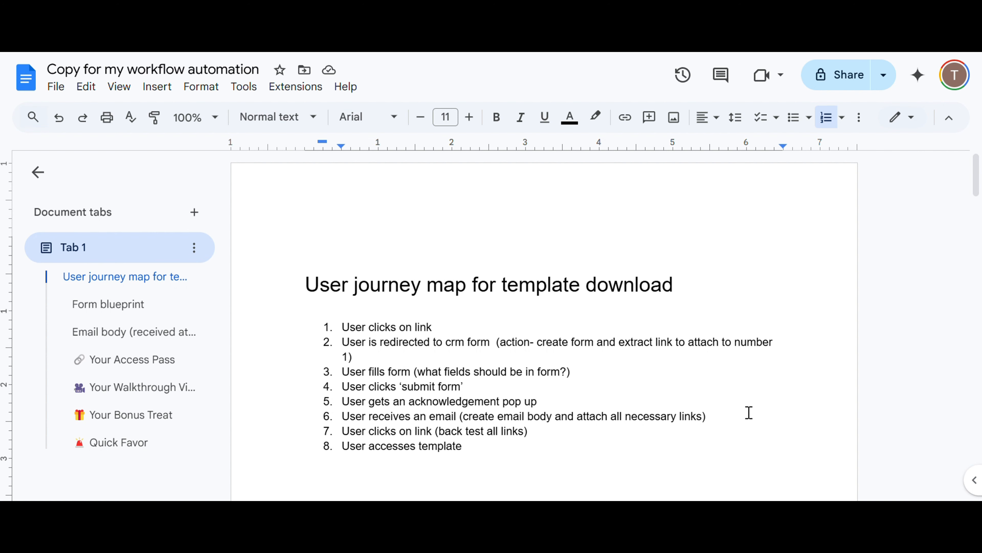
In the doc, change the email body heading to read received at number 6.
{"action": "scroll", "coordinate": [713, 421], "scroll_direction": "down", "scroll_amount": 7}
{"action": "scroll", "coordinate": [715, 422], "scroll_direction": "down", "scroll_amount": 6}
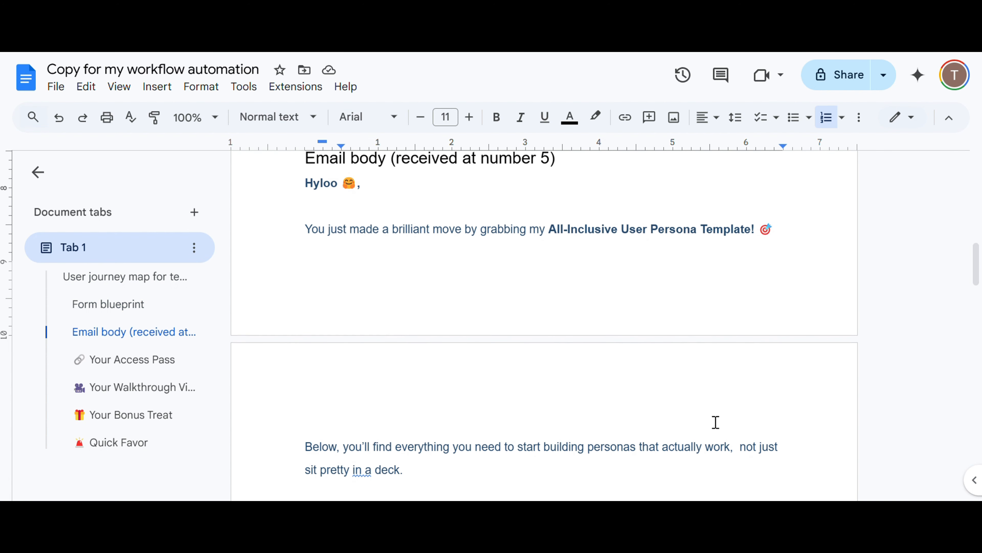
{"action": "scroll", "coordinate": [716, 422], "scroll_direction": "up", "scroll_amount": 3}
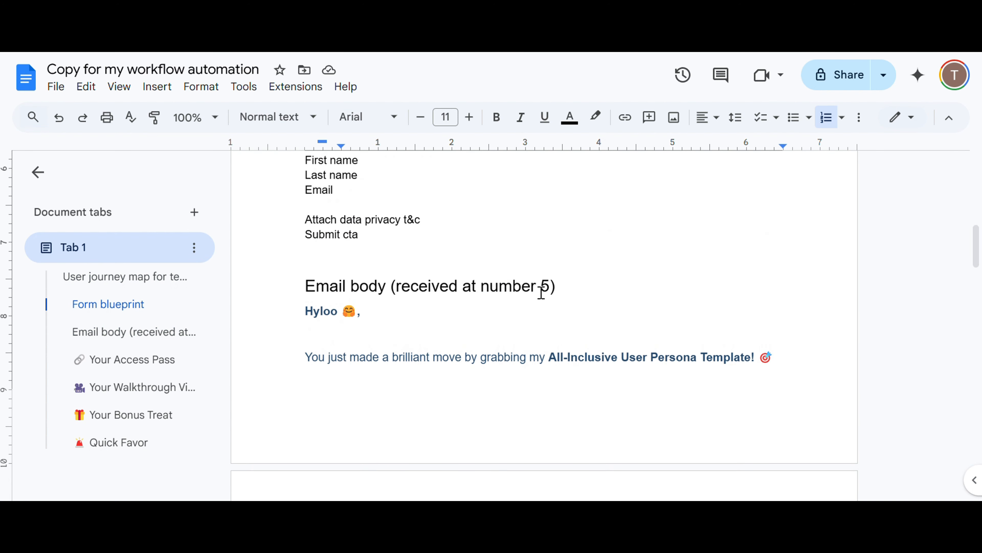
{"action": "left_click", "coordinate": [557, 298]}
{"action": "key", "text": "BackSpace"}
{"action": "type", "text": "6"}
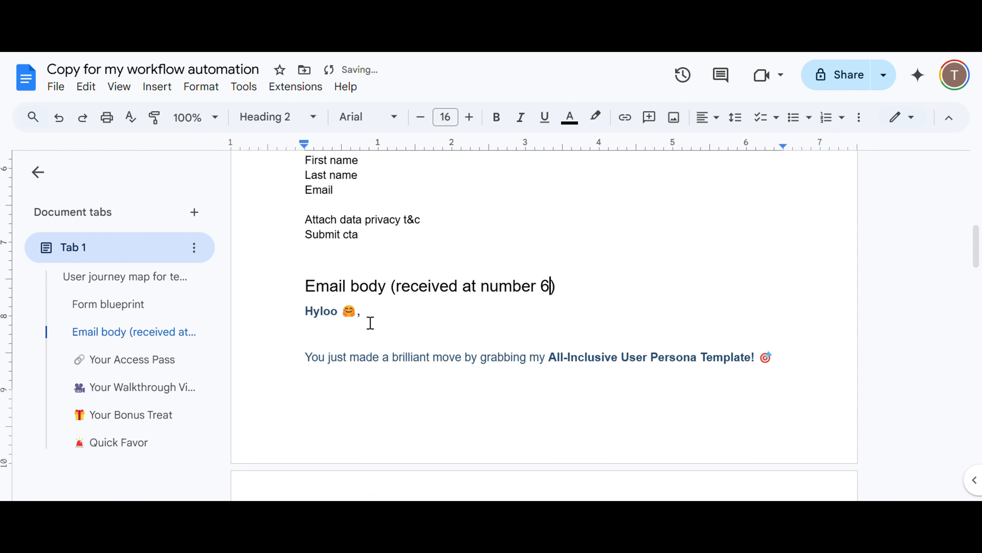
Read through the email body section of the doc.
{"action": "scroll", "coordinate": [696, 432], "scroll_direction": "down", "scroll_amount": 15}
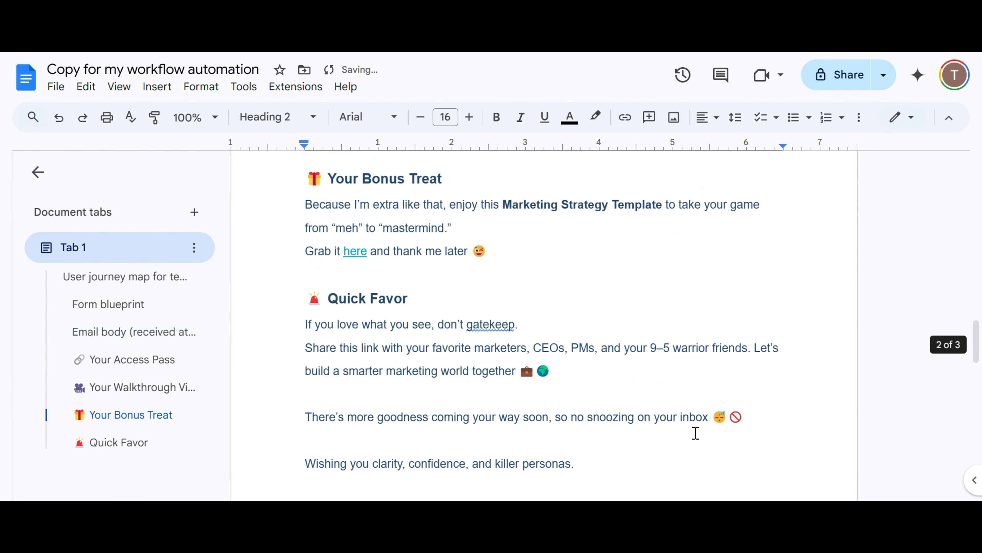
{"action": "scroll", "coordinate": [695, 432], "scroll_direction": "down", "scroll_amount": 12}
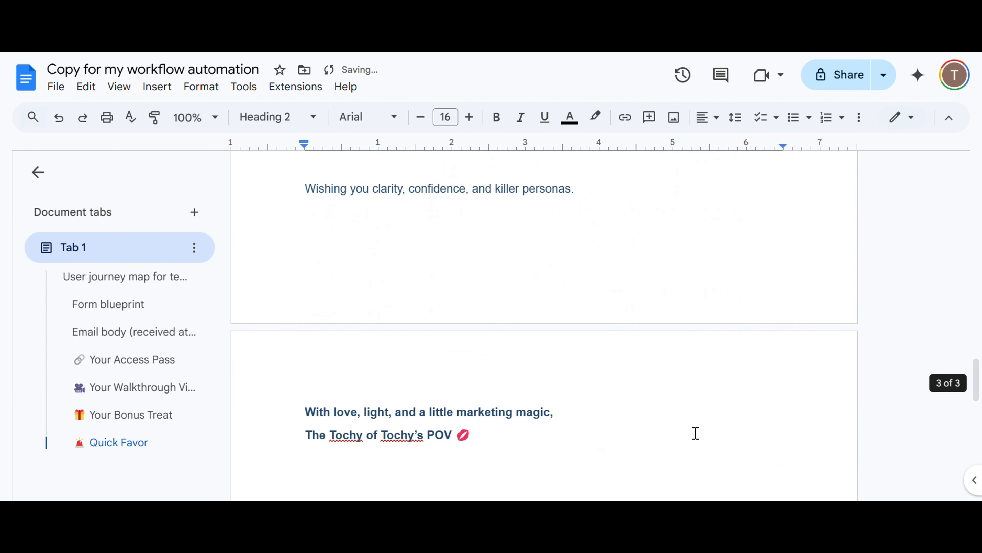
{"action": "scroll", "coordinate": [696, 433], "scroll_direction": "up", "scroll_amount": 10}
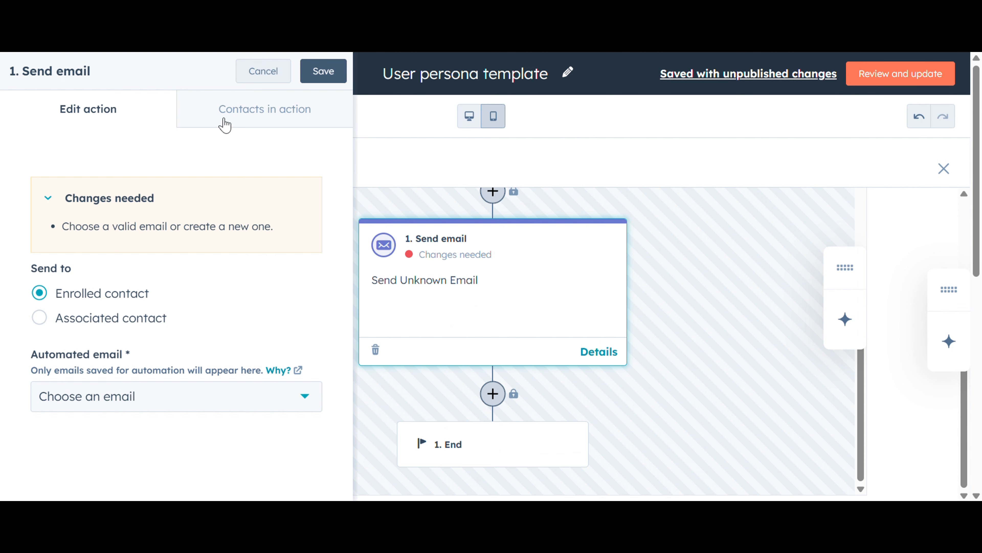
Create a new automated email for the action named User persona template email.
{"action": "left_click", "coordinate": [113, 395]}
{"action": "left_click", "coordinate": [111, 363]}
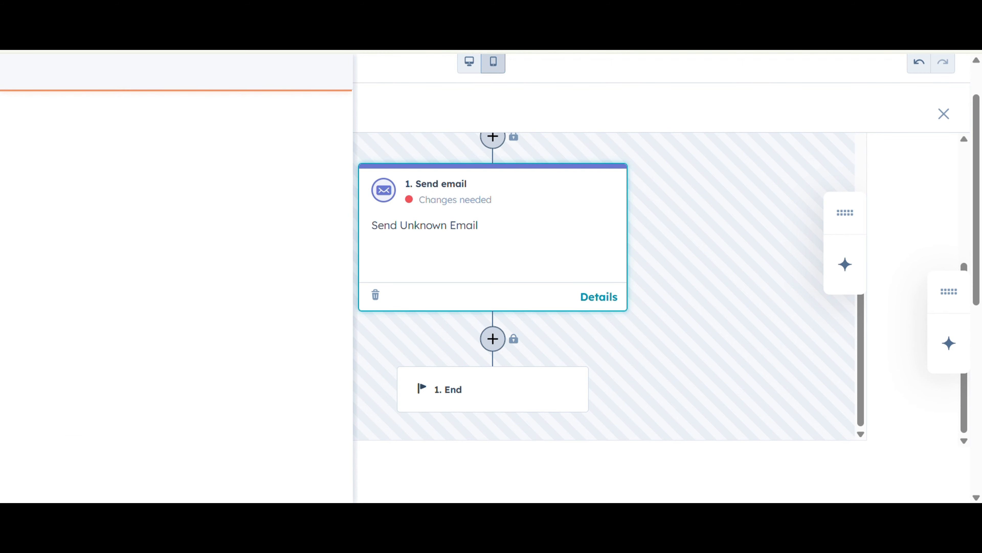
{"action": "left_click", "coordinate": [209, 157]}
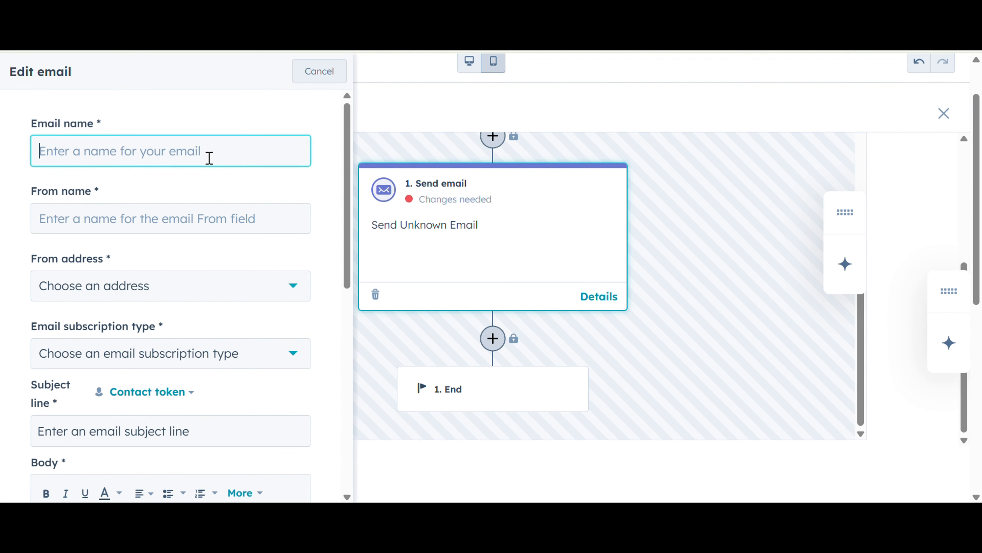
{"action": "type", "text": "Us"}
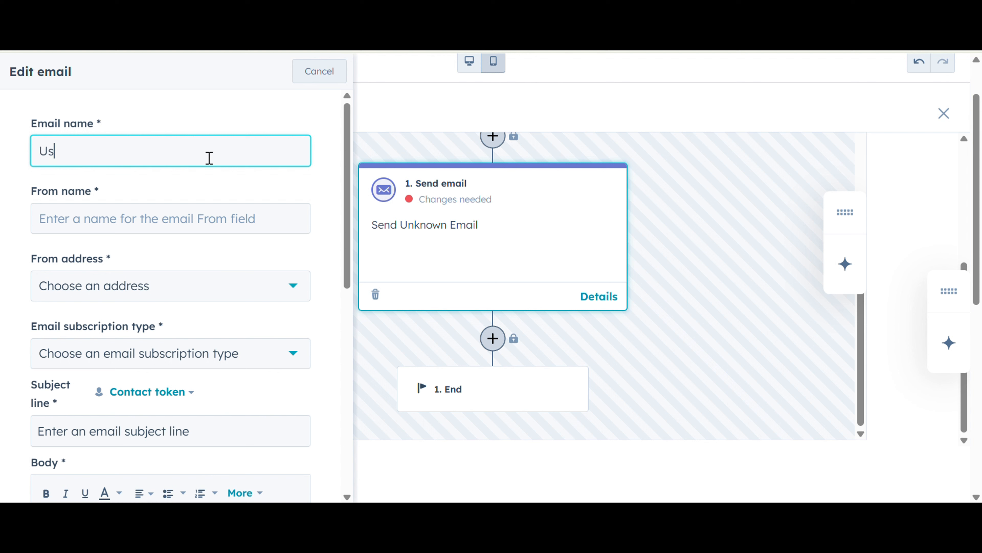
{"action": "type", "text": "er persona template email"}
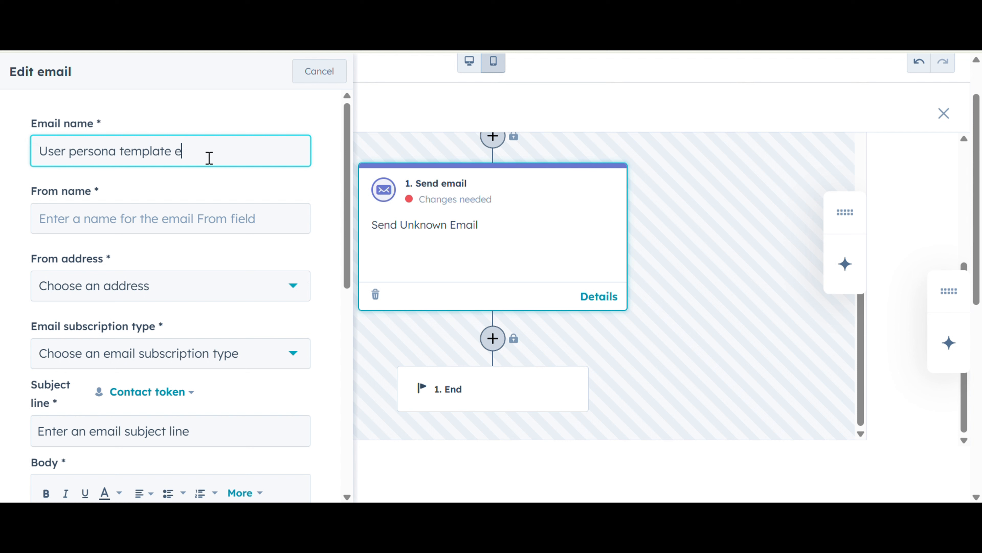
Set the From name to Tochy's POV and choose the account's email as the From address.
{"action": "left_click", "coordinate": [94, 228]}
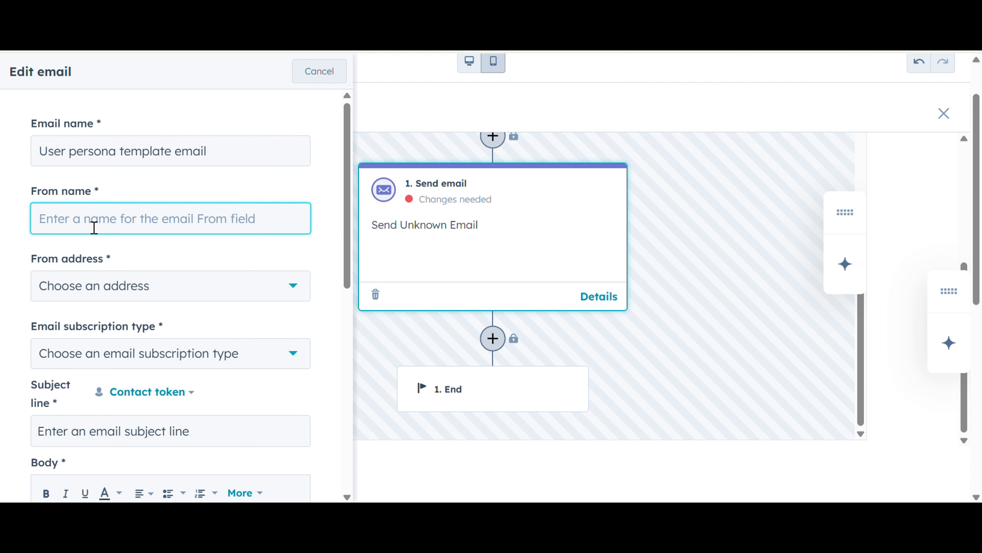
{"action": "type", "text": "Tochy’s POV"}
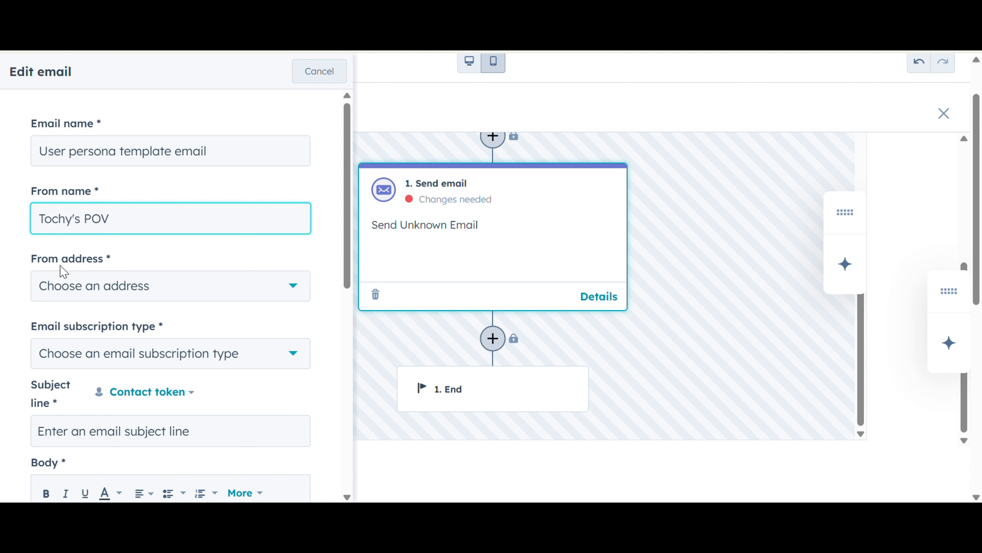
{"action": "left_click", "coordinate": [92, 285]}
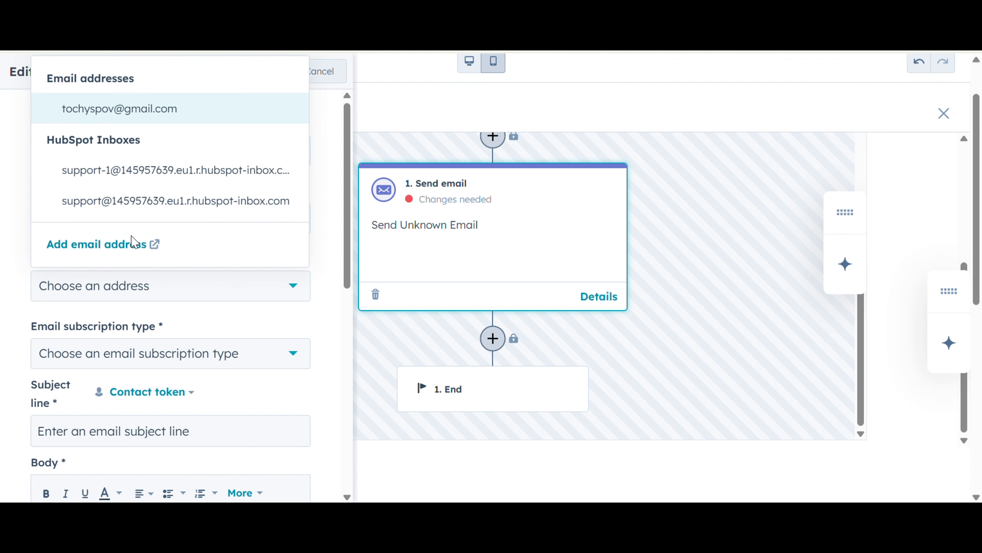
{"action": "left_click", "coordinate": [119, 115]}
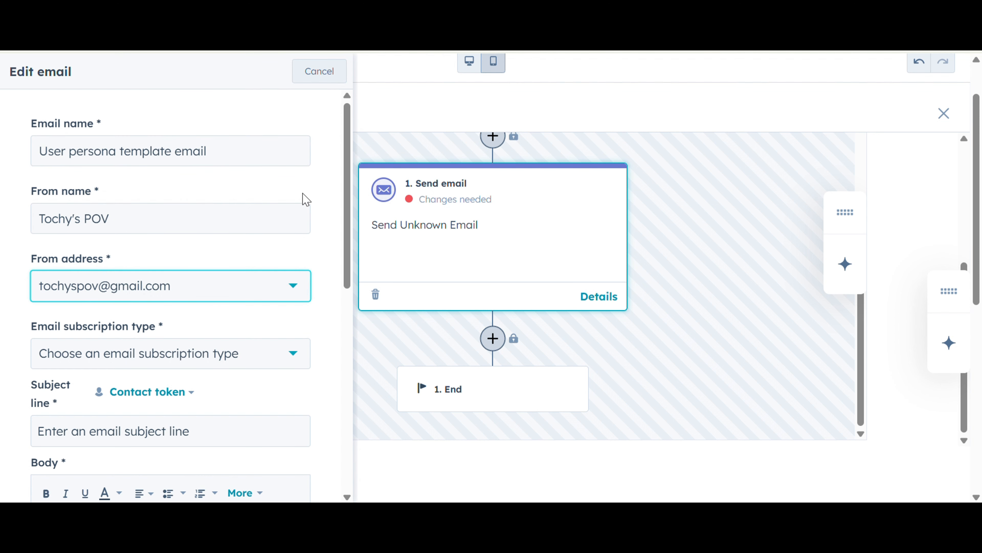
Set the email subscription type to Template request.
{"action": "scroll", "coordinate": [152, 270], "scroll_direction": "down", "scroll_amount": 3}
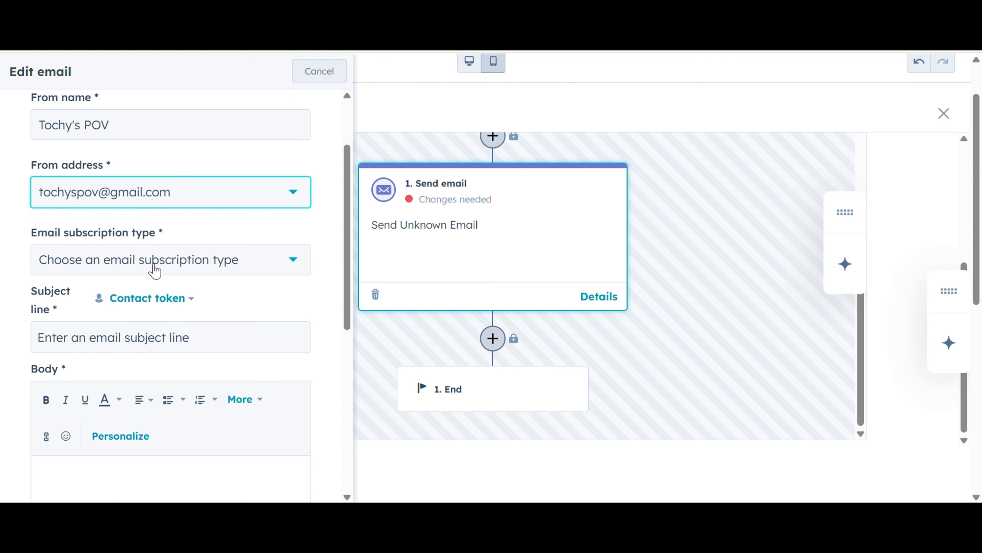
{"action": "left_click", "coordinate": [145, 265]}
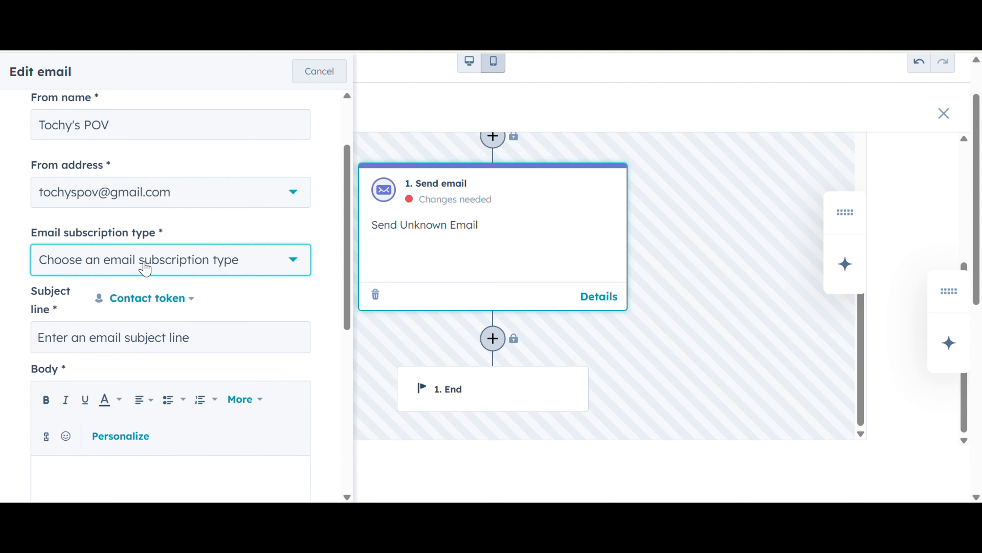
{"action": "left_click", "coordinate": [74, 341]}
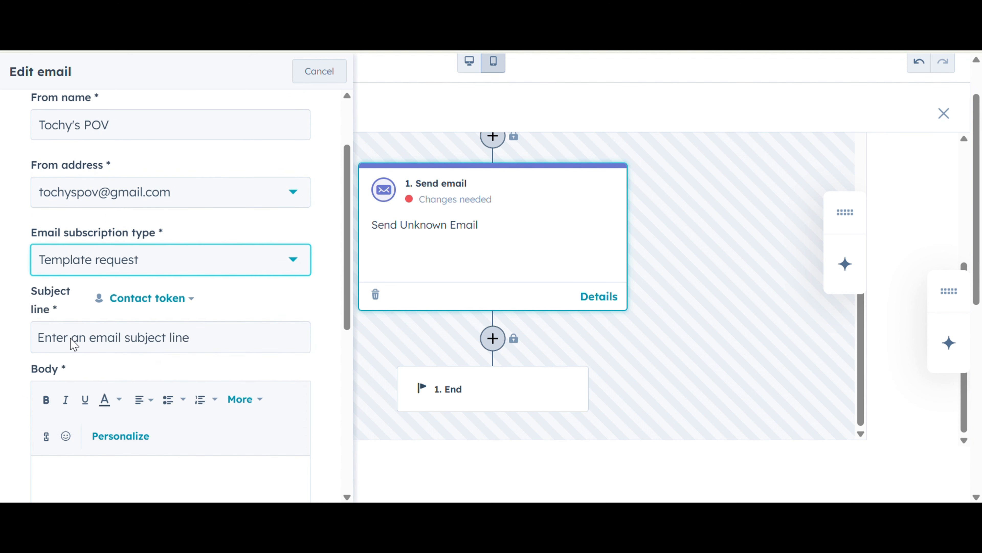
Enter the subject line Your template is here as requested and paste the drafted email body copy into the body.
{"action": "scroll", "coordinate": [247, 309], "scroll_direction": "down", "scroll_amount": 2}
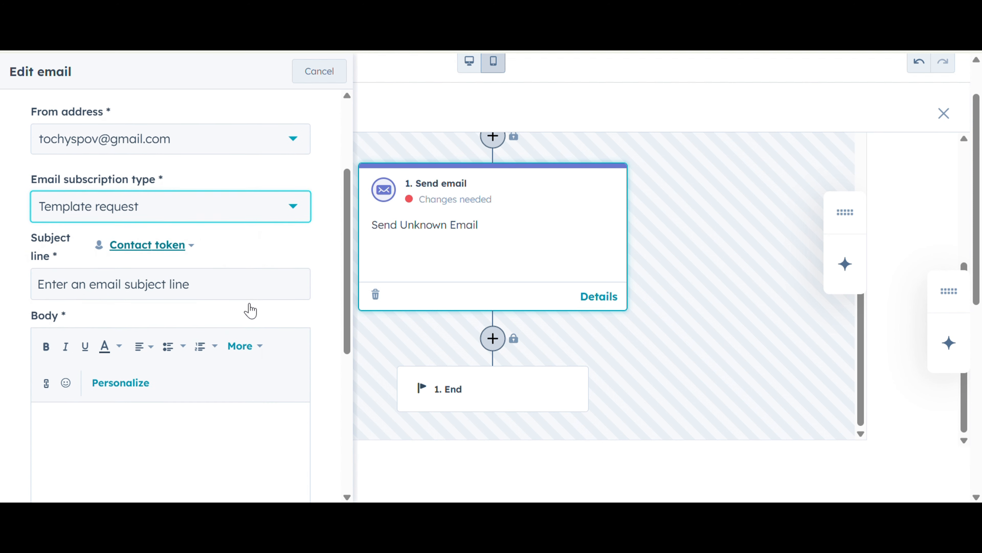
{"action": "left_click", "coordinate": [216, 285]}
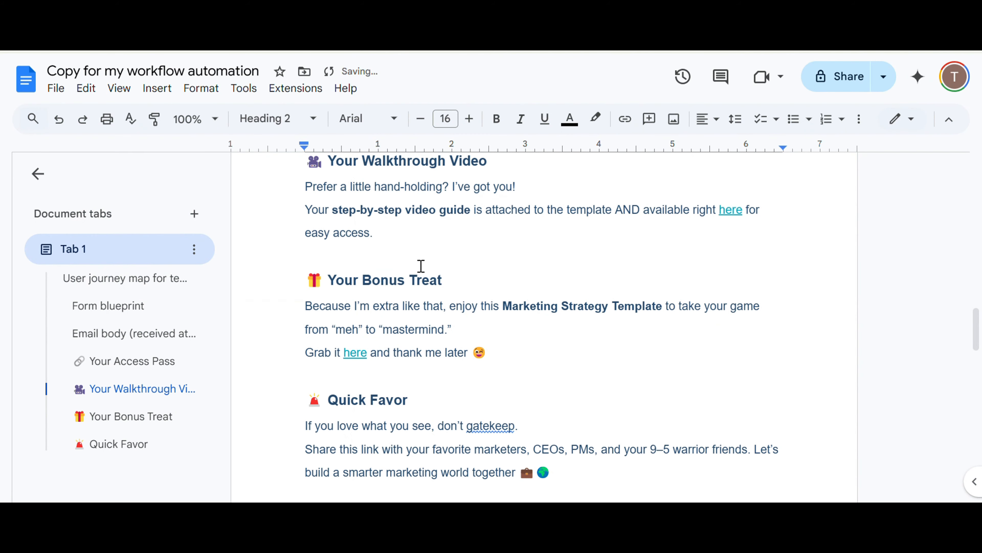
{"action": "scroll", "coordinate": [447, 243], "scroll_direction": "up", "scroll_amount": 10}
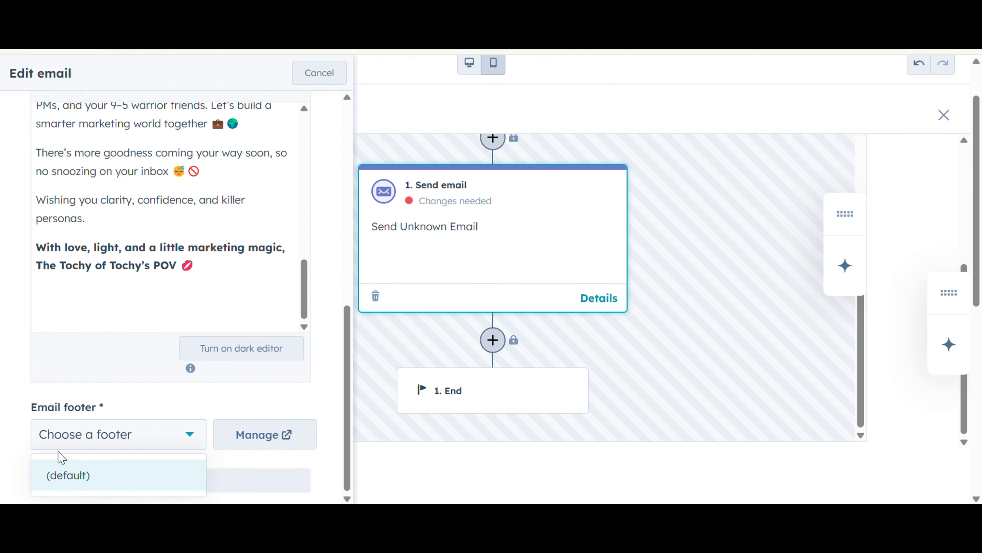
{"action": "left_click", "coordinate": [80, 477]}
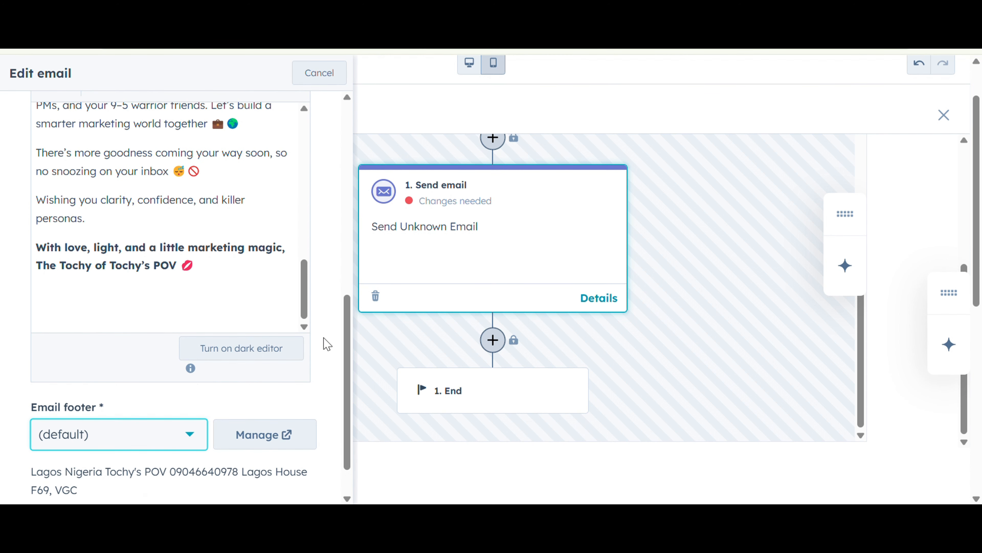
Keep the default email footer and save the email.
{"action": "scroll", "coordinate": [339, 273], "scroll_direction": "up", "scroll_amount": 10}
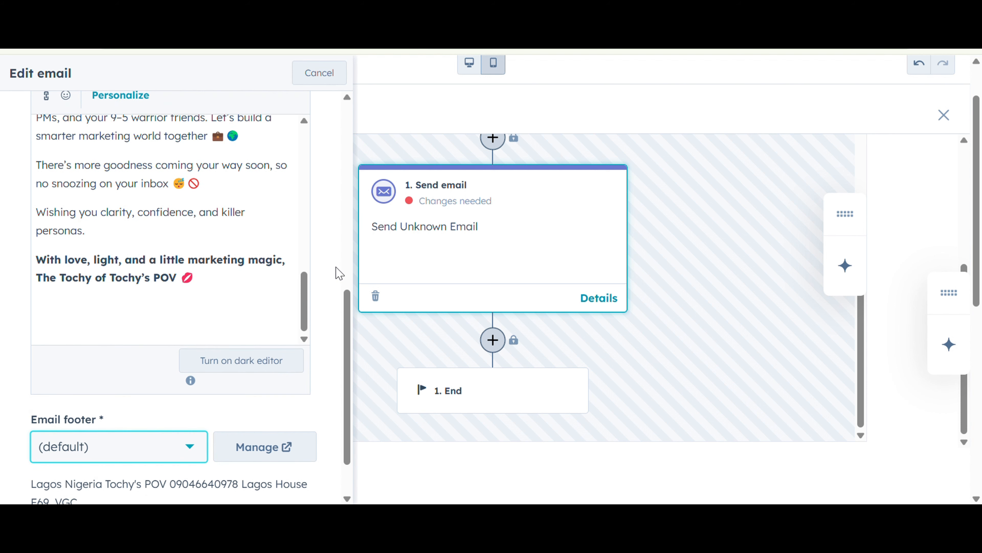
{"action": "scroll", "coordinate": [336, 265], "scroll_direction": "up", "scroll_amount": 3}
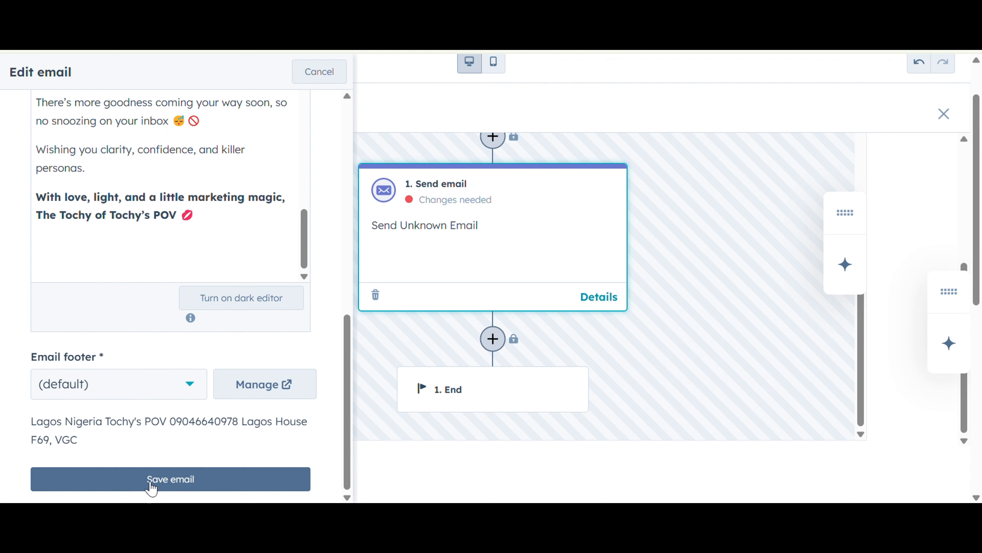
{"action": "left_click", "coordinate": [151, 488]}
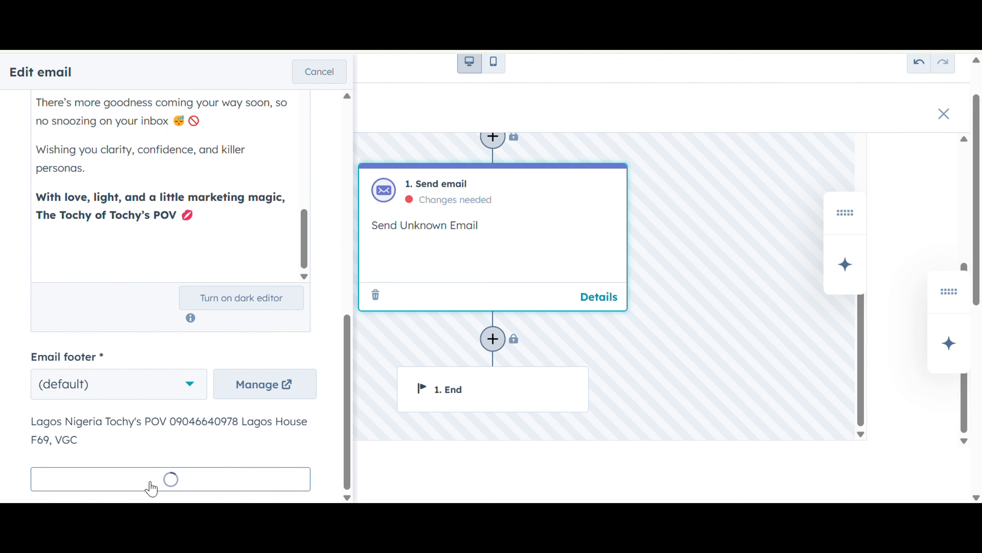
Select User persona template email as the Send email action's automated email and save the action.
{"action": "left_click", "coordinate": [144, 404]}
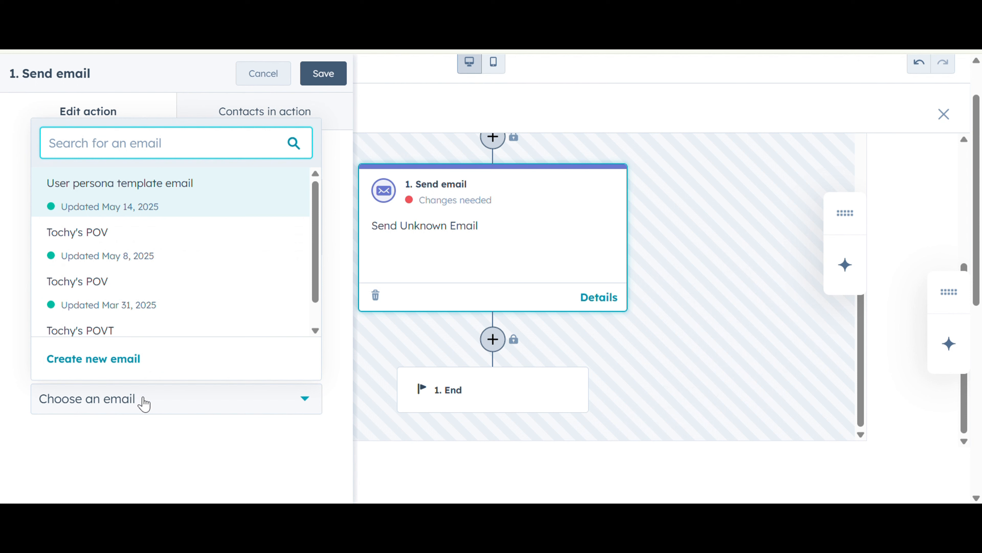
{"action": "left_click", "coordinate": [179, 201]}
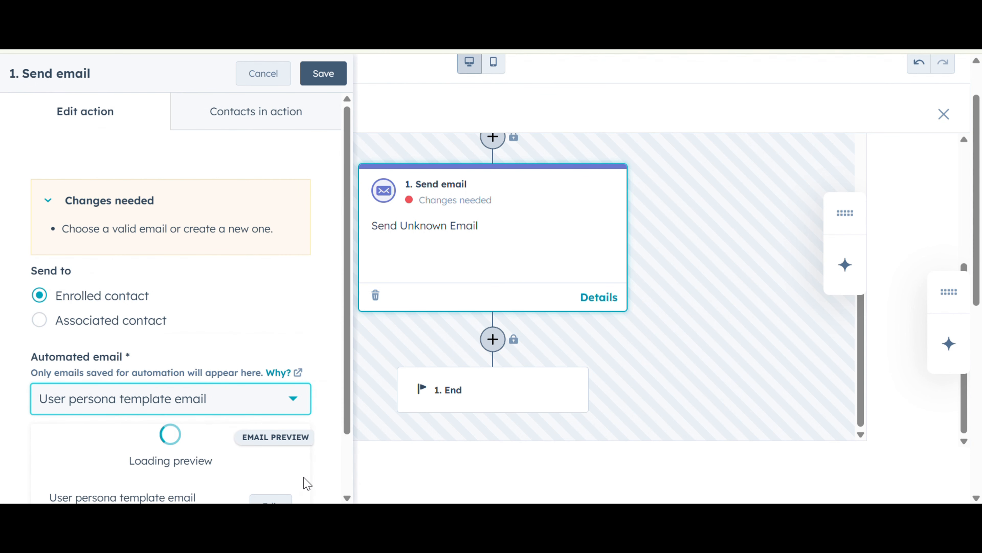
{"action": "scroll", "coordinate": [307, 483], "scroll_direction": "down", "scroll_amount": 4}
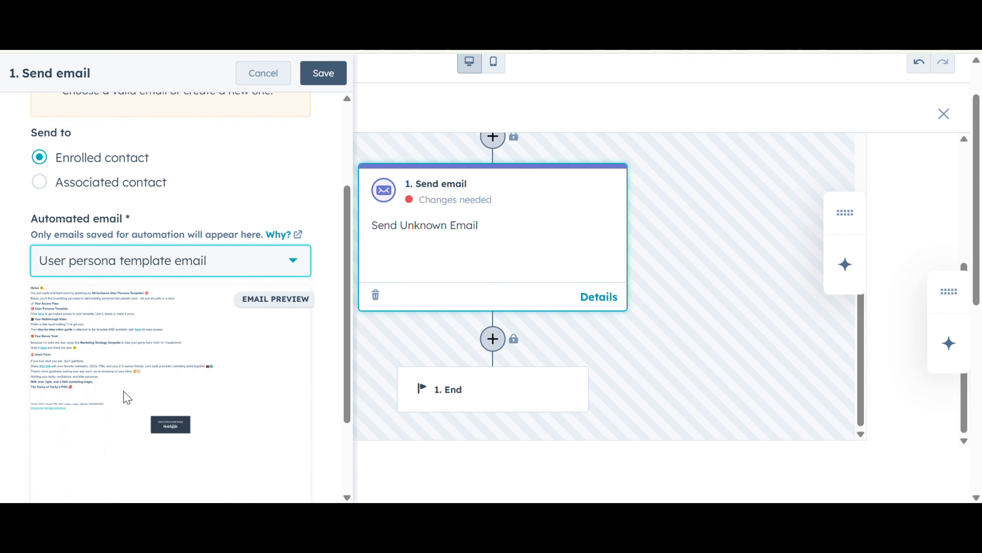
{"action": "scroll", "coordinate": [328, 411], "scroll_direction": "down", "scroll_amount": 3}
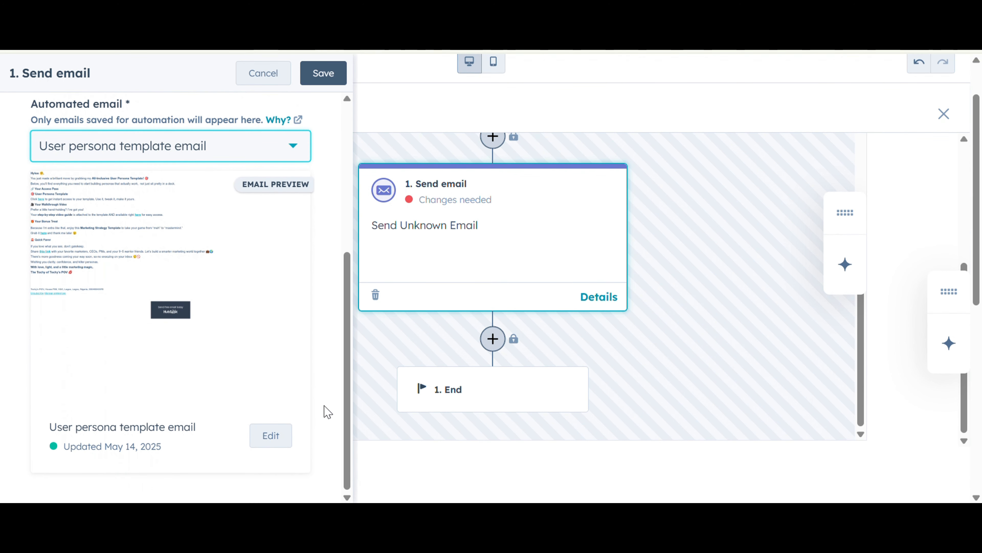
{"action": "left_click", "coordinate": [340, 76]}
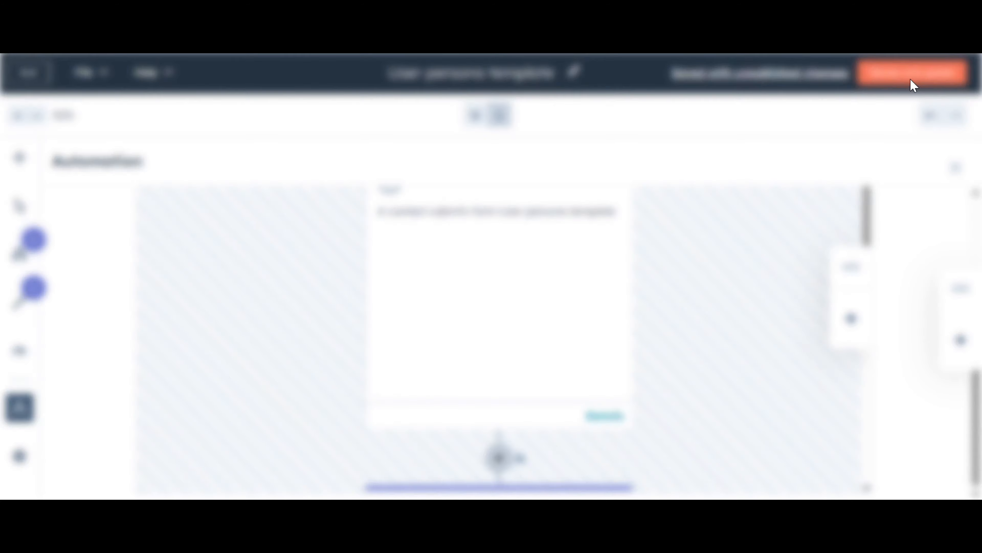
Review the form details and publish the form update.
{"action": "left_click", "coordinate": [911, 84]}
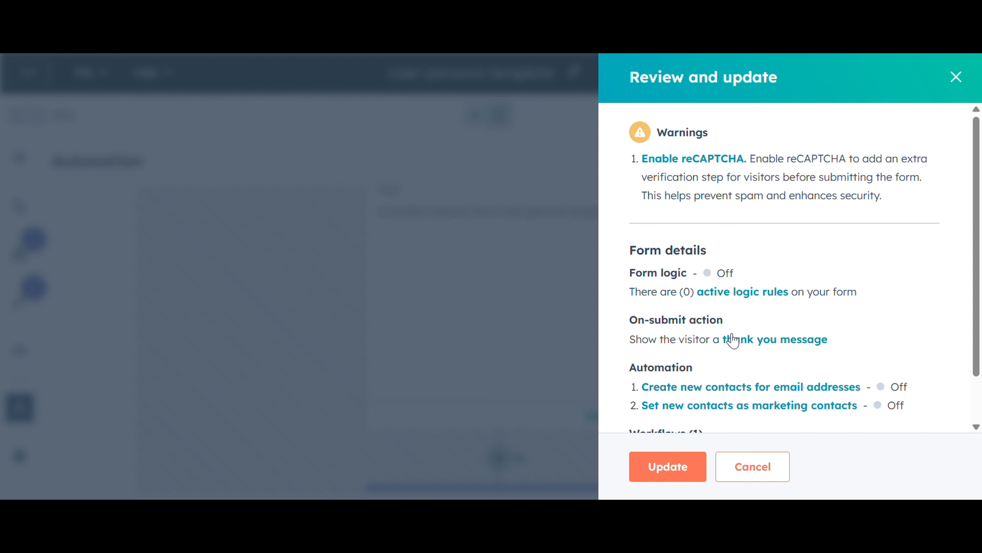
{"action": "scroll", "coordinate": [834, 256], "scroll_direction": "down", "scroll_amount": 1}
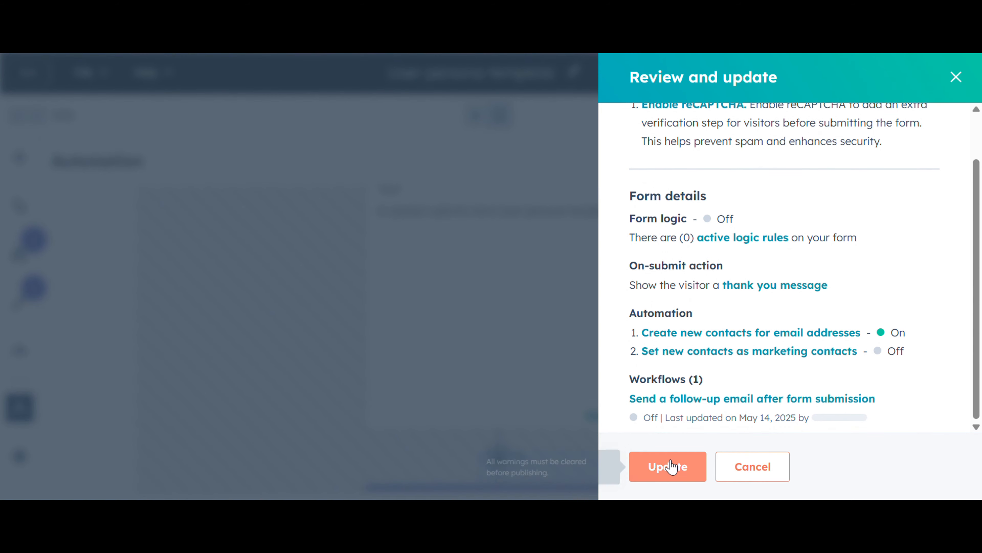
{"action": "left_click", "coordinate": [666, 467]}
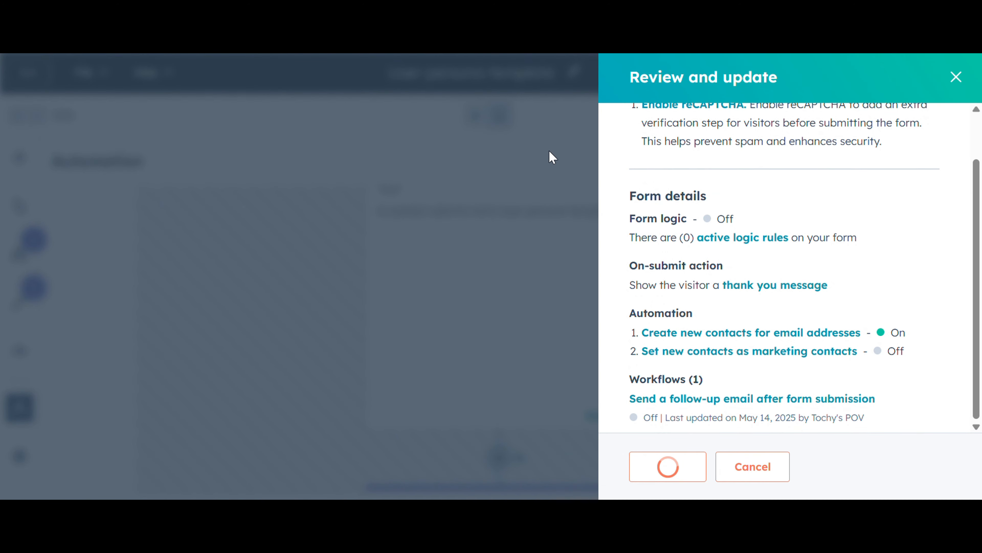
Choose to share the form with a share link and copy its URL.
{"action": "scroll", "coordinate": [550, 156], "scroll_direction": "down", "scroll_amount": 5}
{"action": "left_click", "coordinate": [691, 213]}
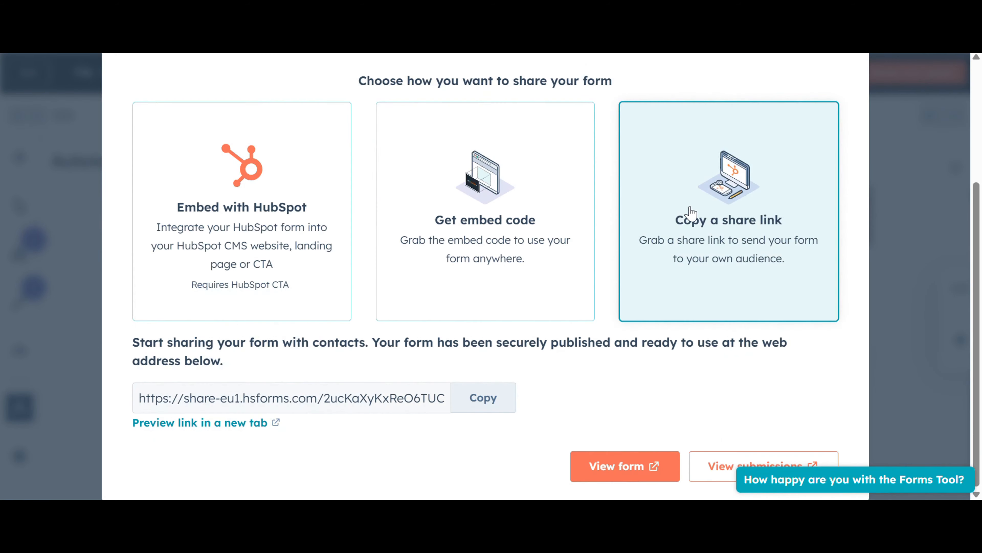
{"action": "left_click", "coordinate": [470, 403]}
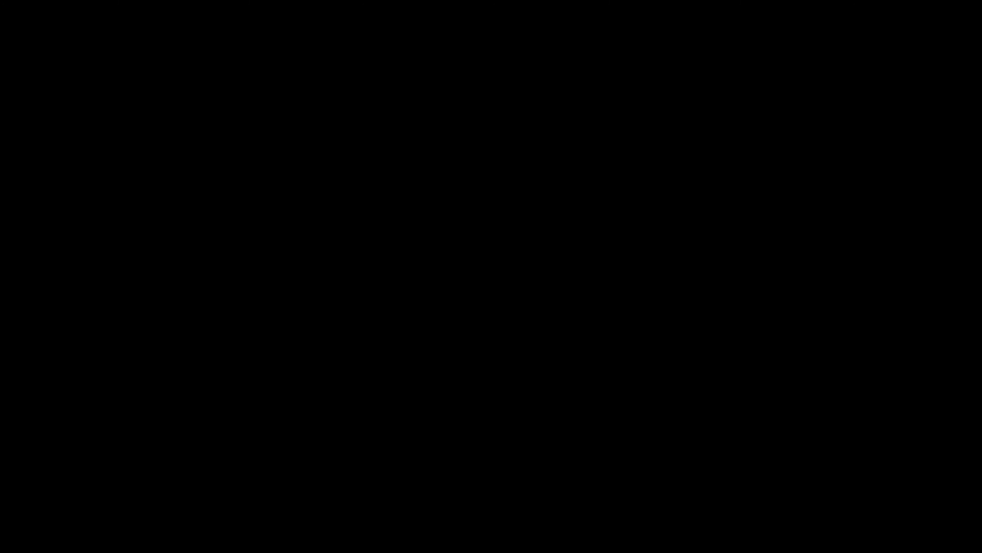